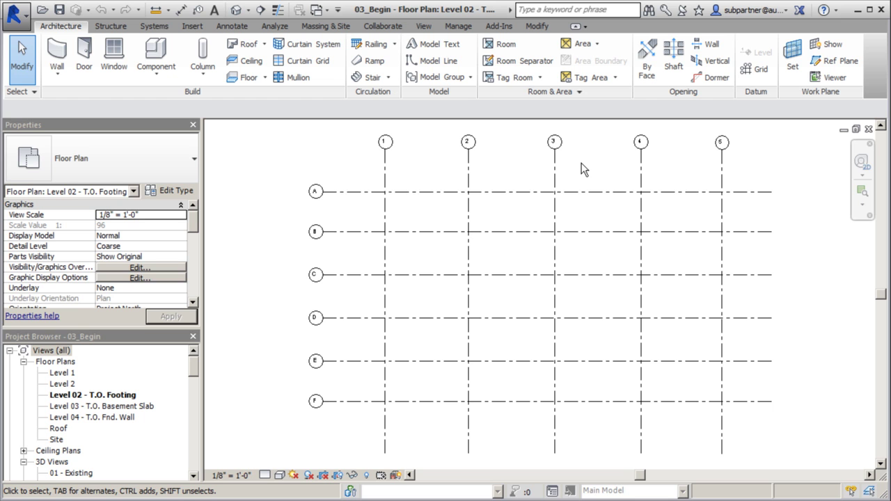
- Open the South elevation and select Level 01 - B.O. Footing at -10'-0"
mouse_move(194, 362)
left_mouse_down()
mouse_move(195, 373)
mouse_move(194, 362)
left_mouse_up()
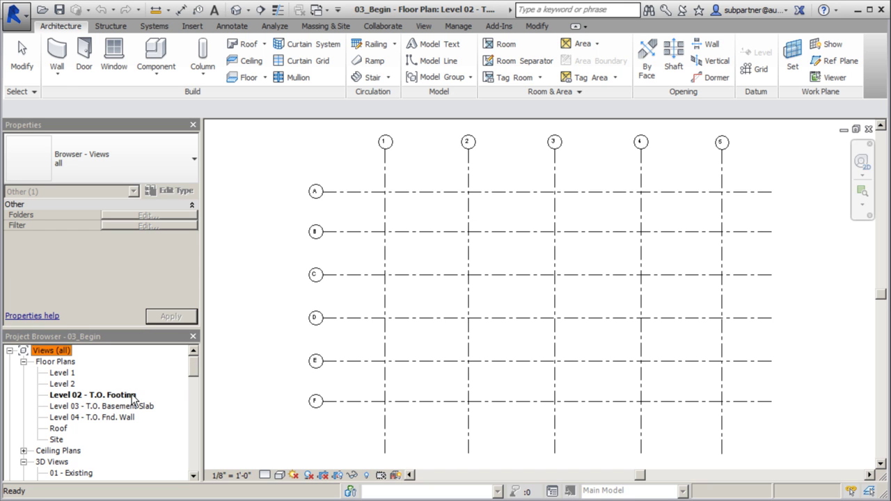
left_click(100, 396)
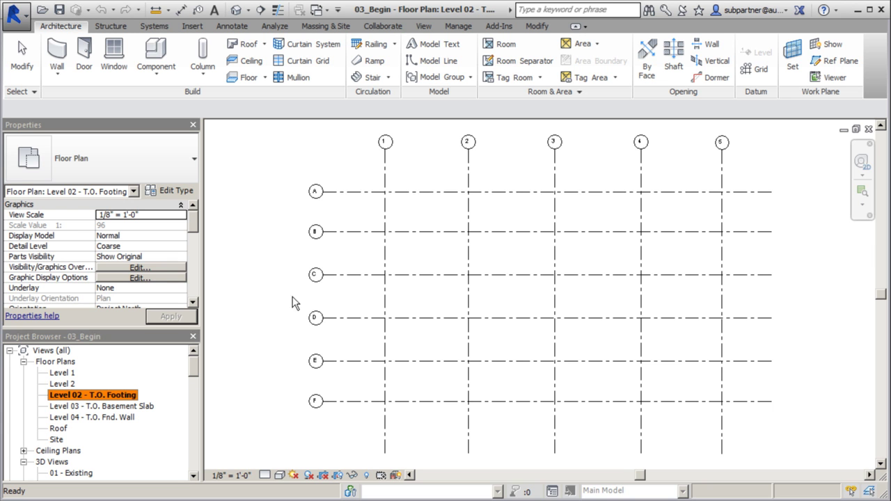
left_click_drag(192, 365, 190, 404)
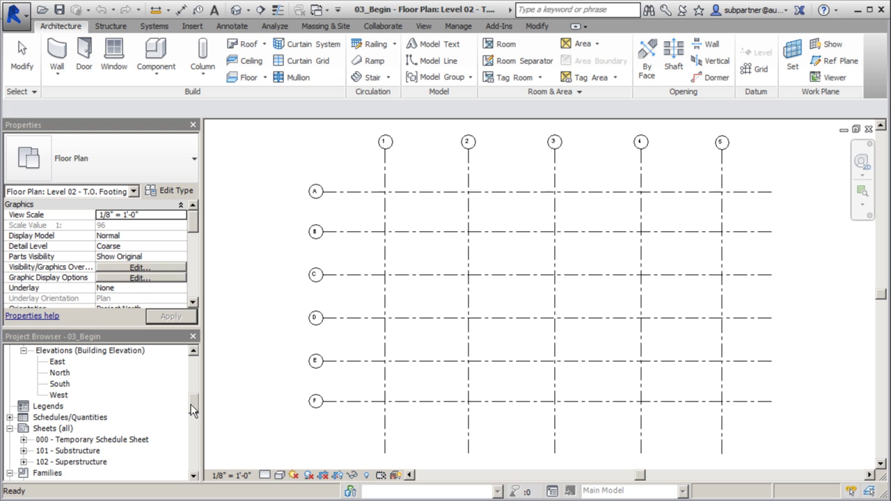
double_click(62, 385)
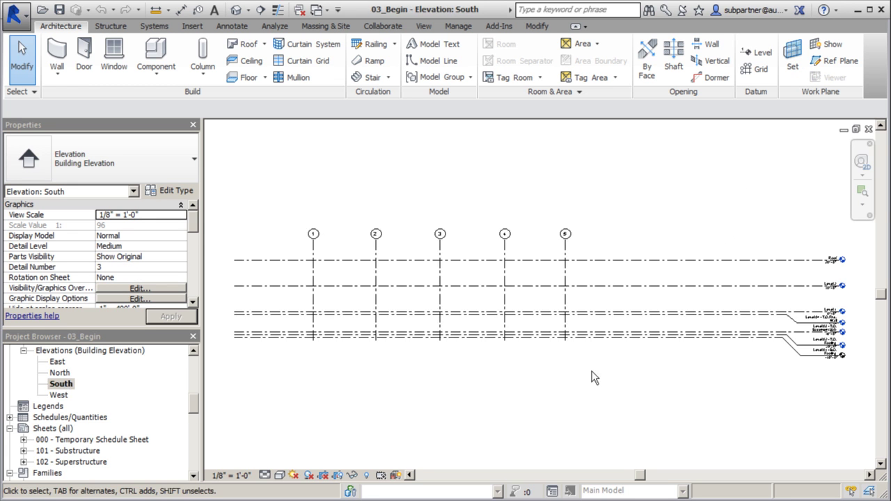
scroll(763, 346, "up", 5)
scroll(765, 350, "up", 2)
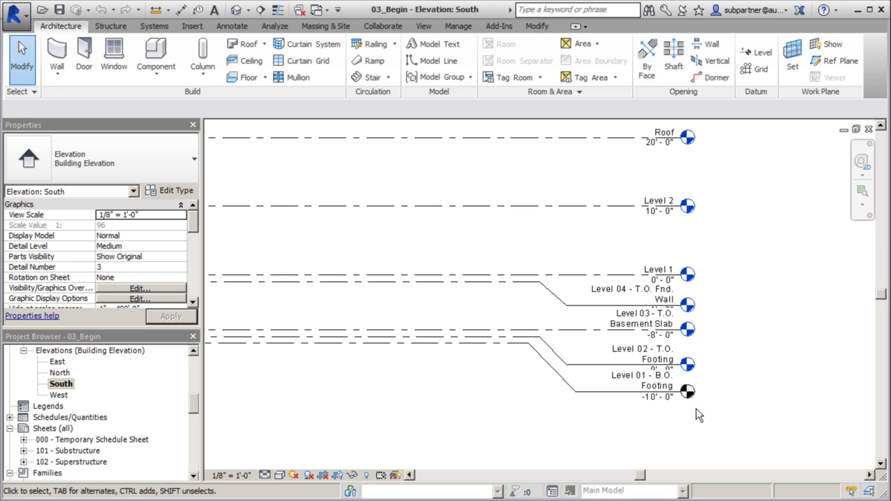
left_click(554, 369)
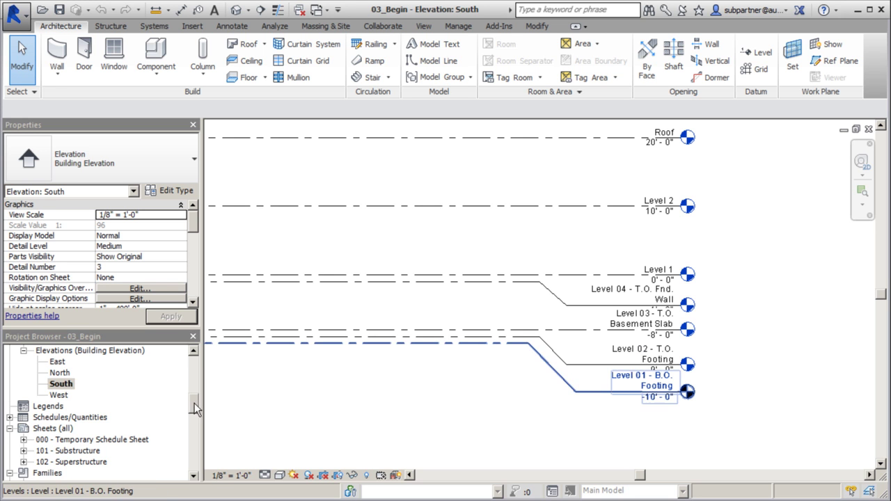
left_click_drag(195, 403, 205, 364)
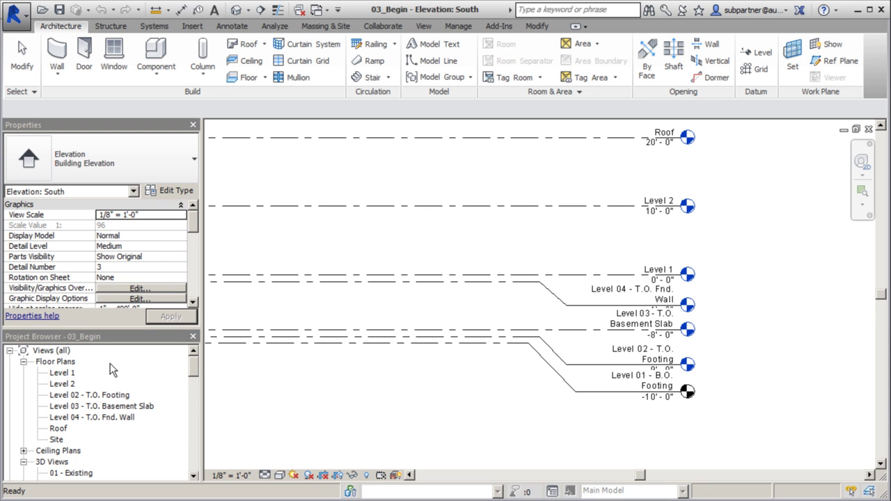
- On Level 02 - T.O. Footing, draw a rectangle of Generic - 8" structural walls from grid A/1 to F/5
double_click(117, 396)
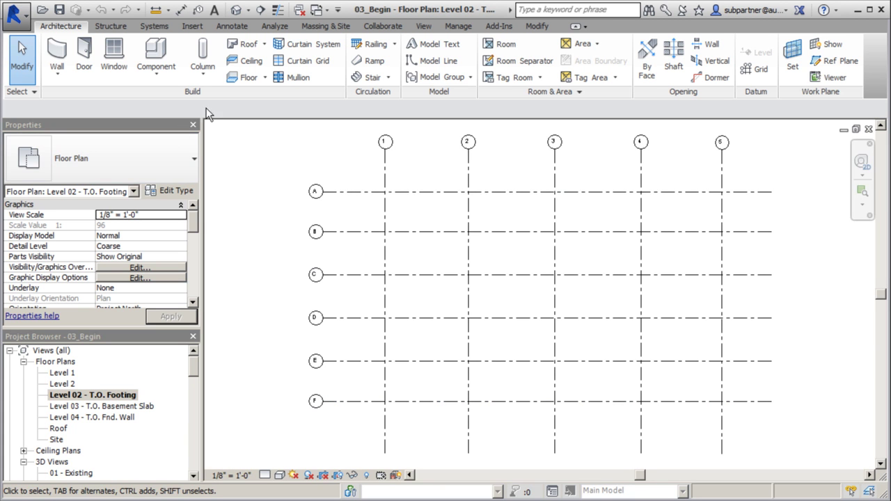
left_click(109, 28)
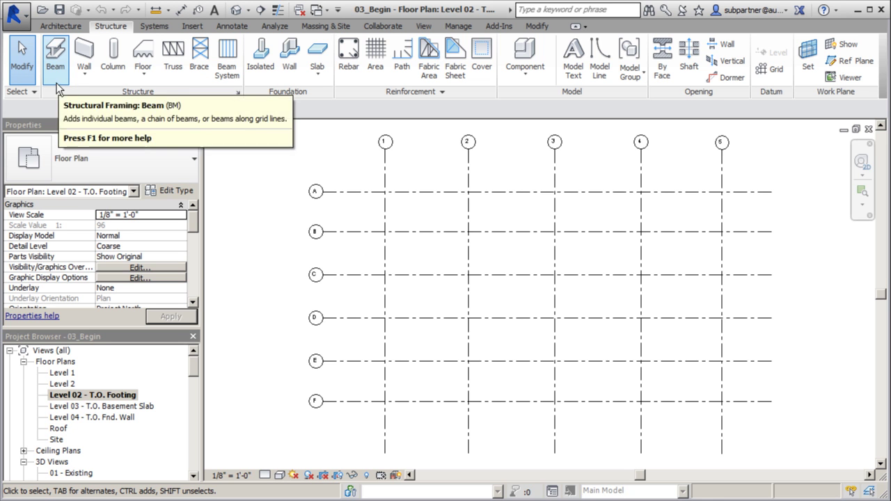
left_click(85, 81)
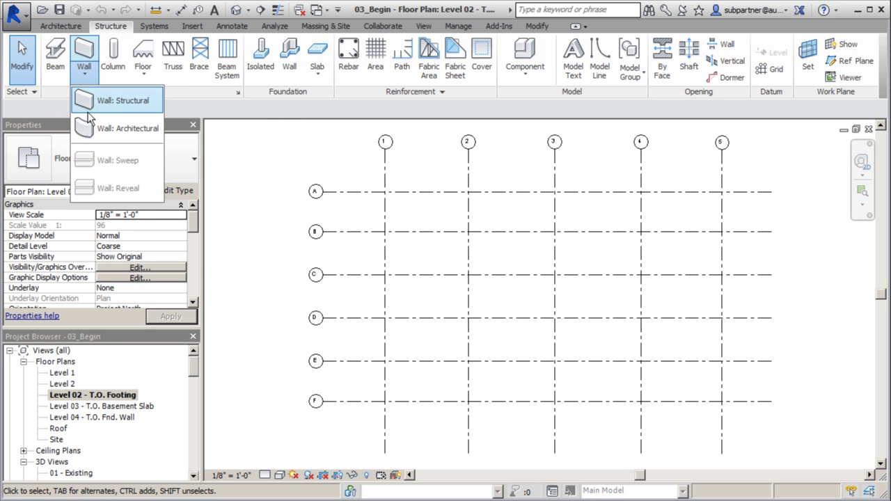
left_click(110, 112)
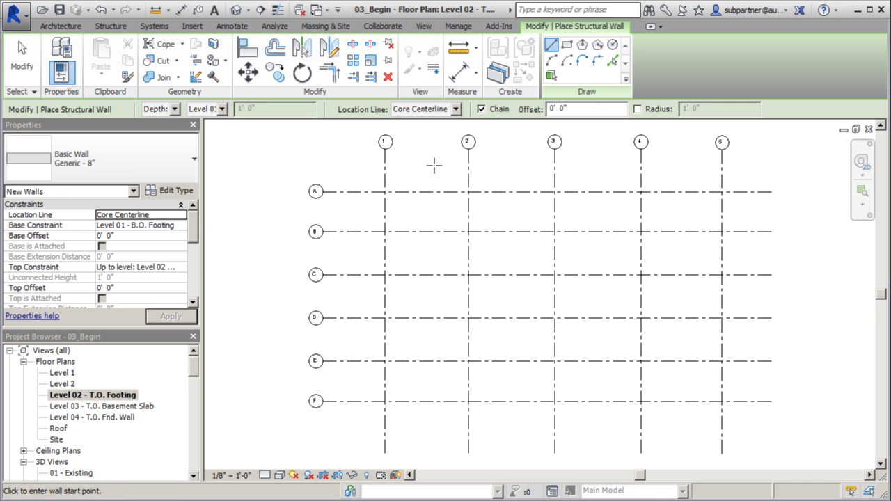
left_click(385, 192)
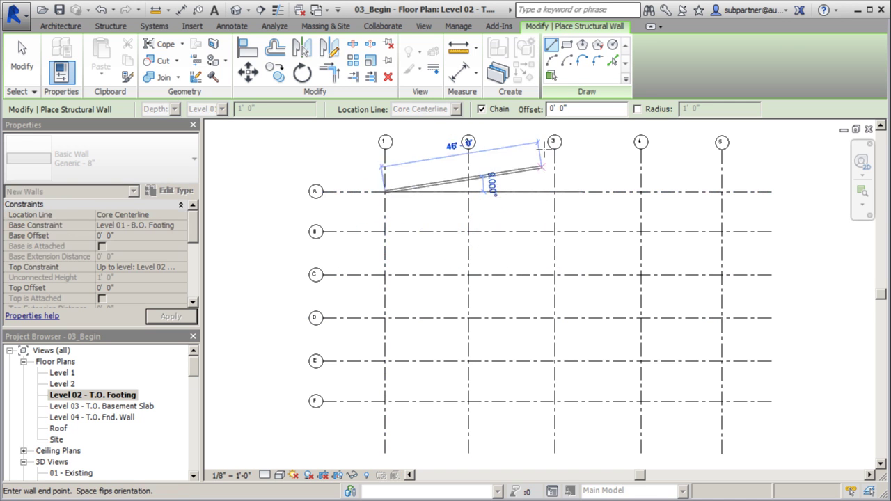
left_click(567, 44)
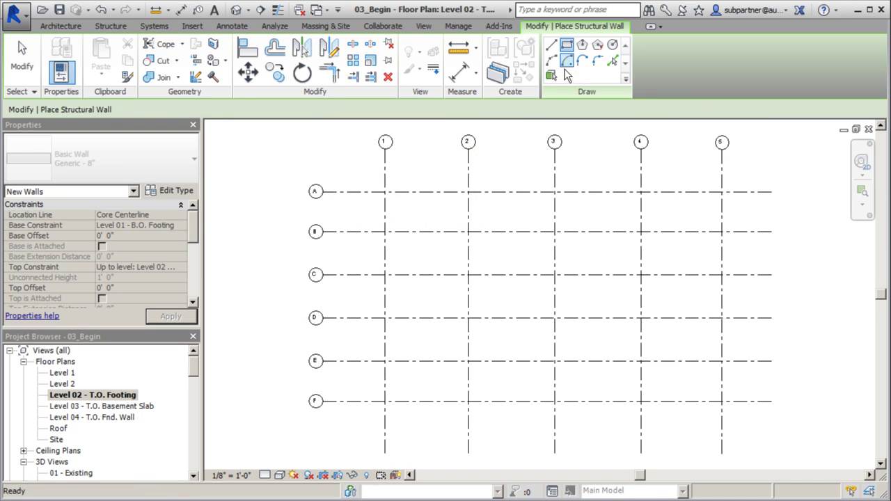
left_click(385, 192)
left_click(722, 401)
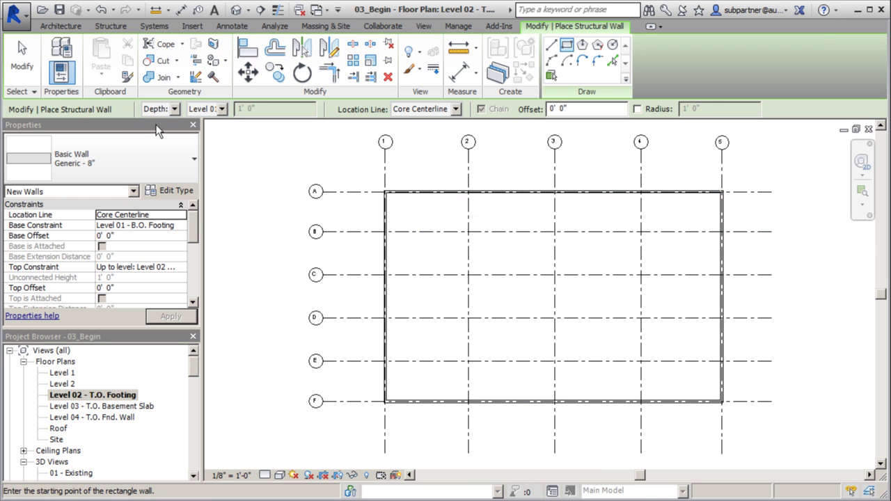
key("Escape")
key("Escape")
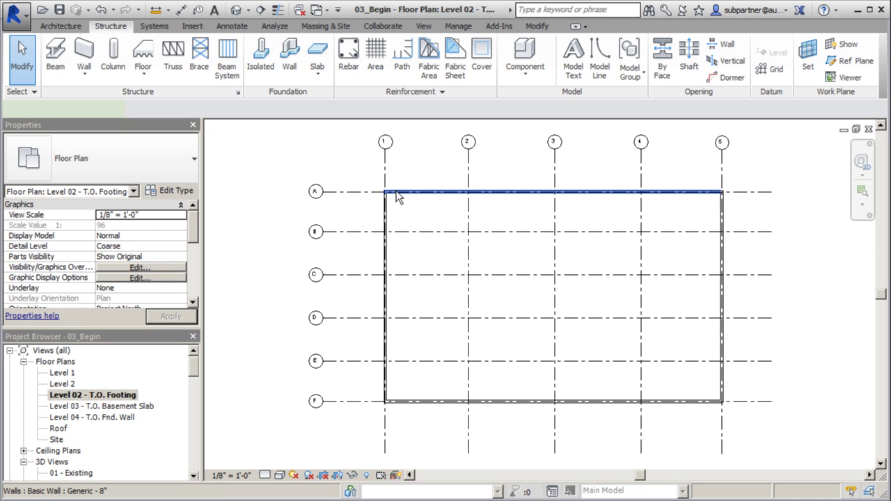
- Select all four walls project-wide and set base Level 02 - T.O. Footing, top Level 04 - T.O. Fnd. Wall
left_click(397, 198)
right_click(397, 193)
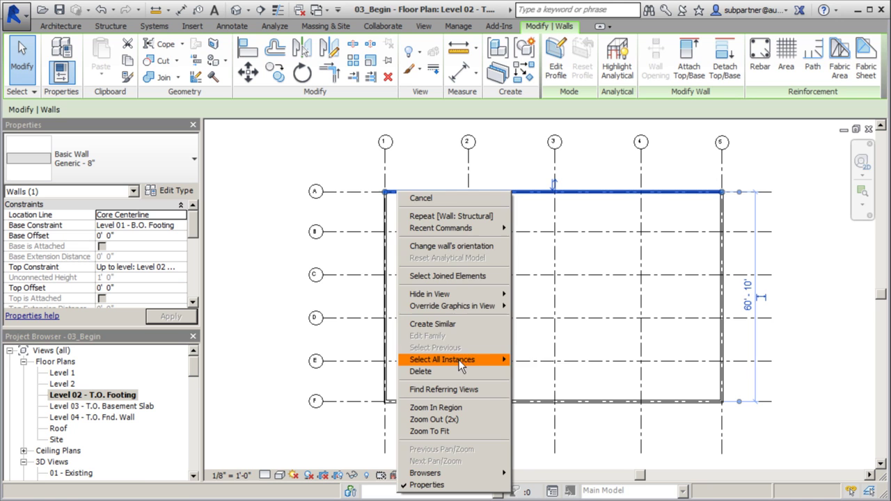
mouse_move(459, 362)
left_click(544, 372)
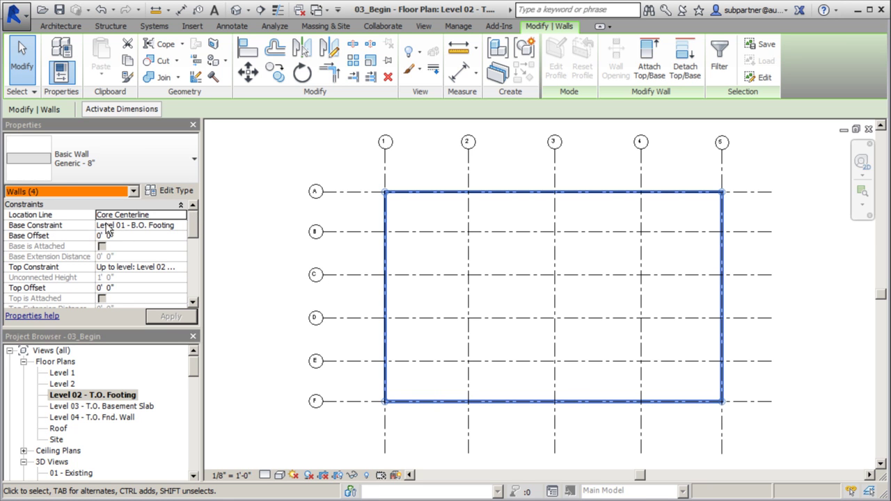
left_click(181, 226)
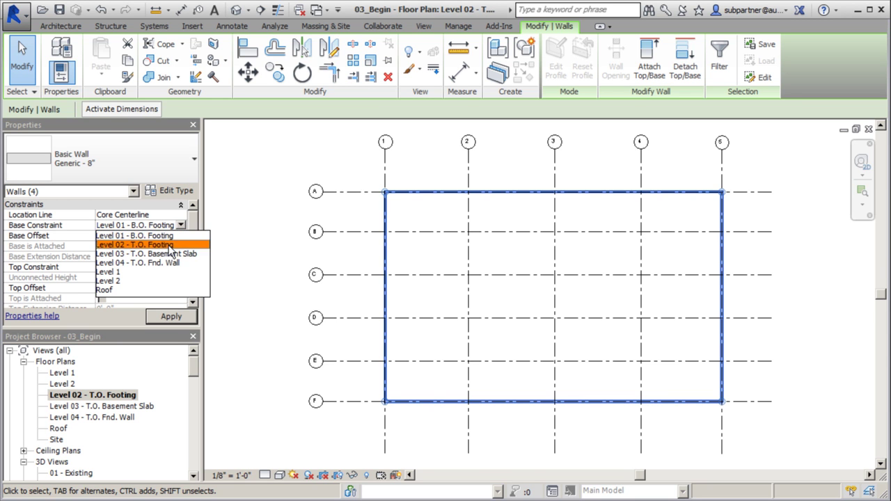
left_click(170, 245)
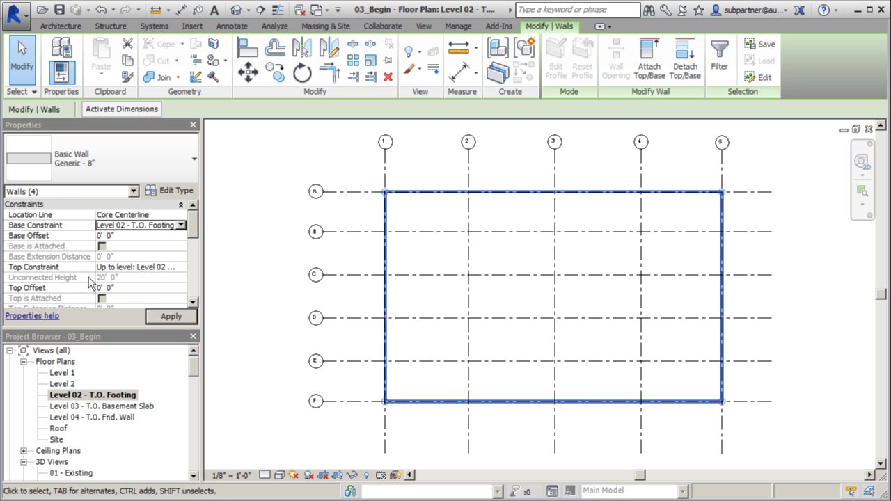
left_click(180, 270)
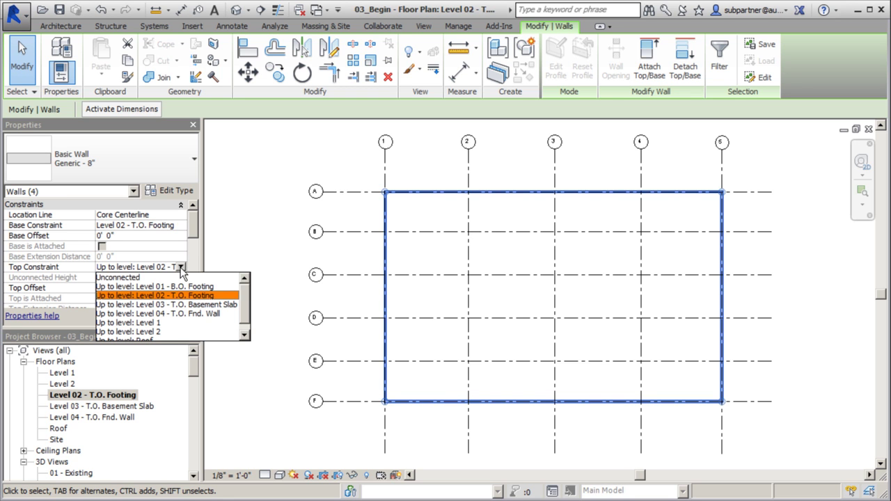
left_click(208, 315)
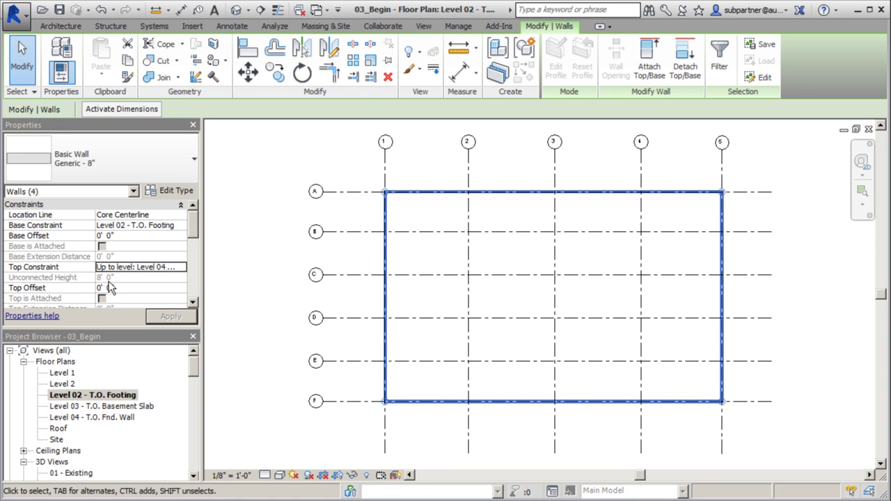
left_click(239, 234)
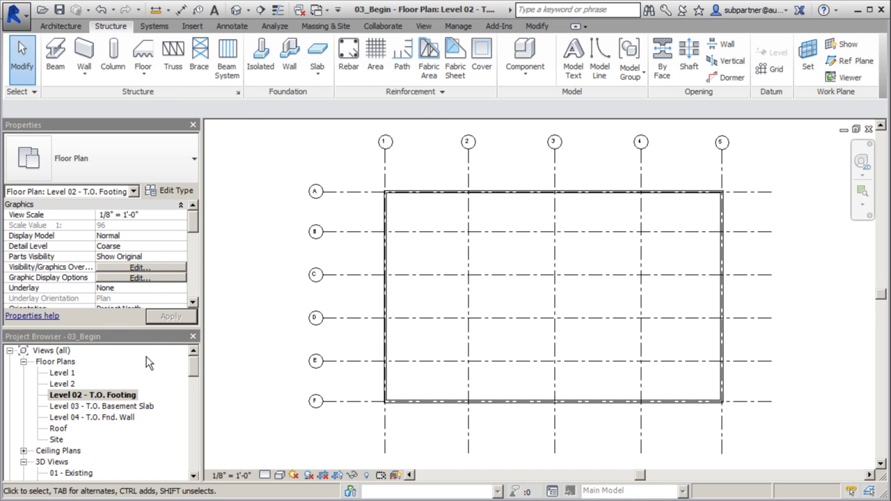
- Place Bearing Footing - 36" x 12" wall foundations under the walls on grids 1, A, 5 and F
left_click(125, 397)
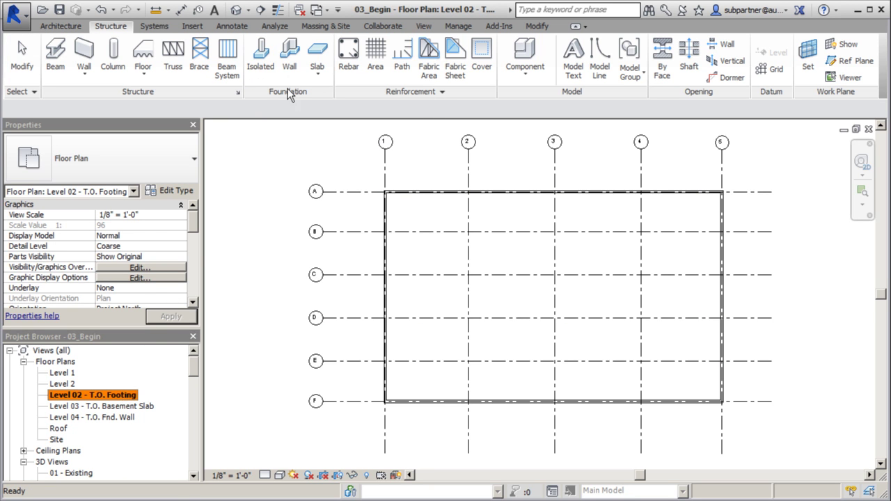
left_click(268, 53)
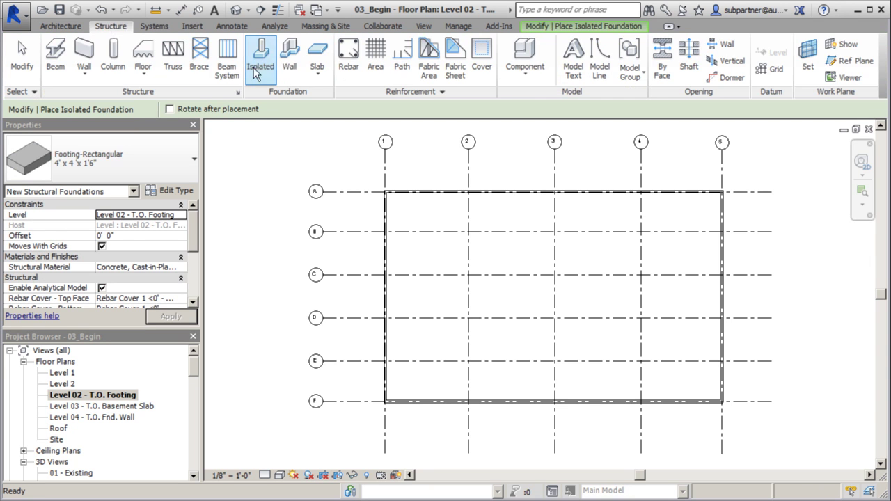
left_click(291, 56)
left_click(387, 212)
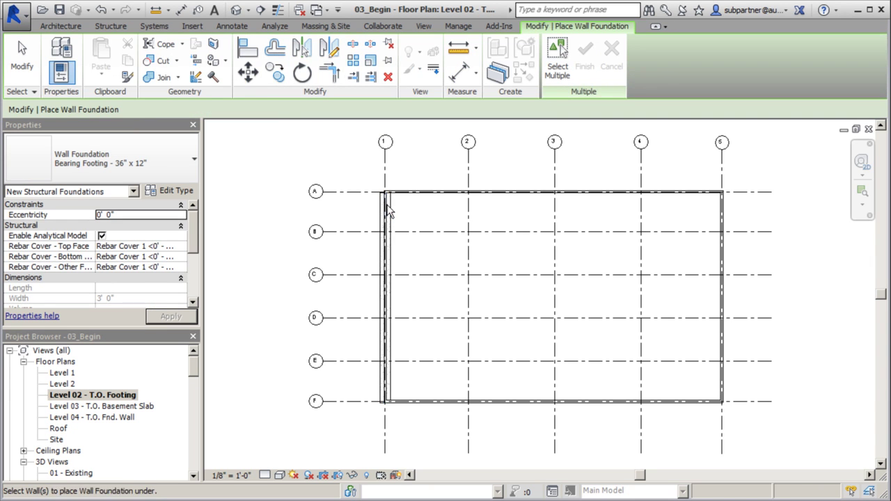
left_click(405, 195)
left_click(722, 223)
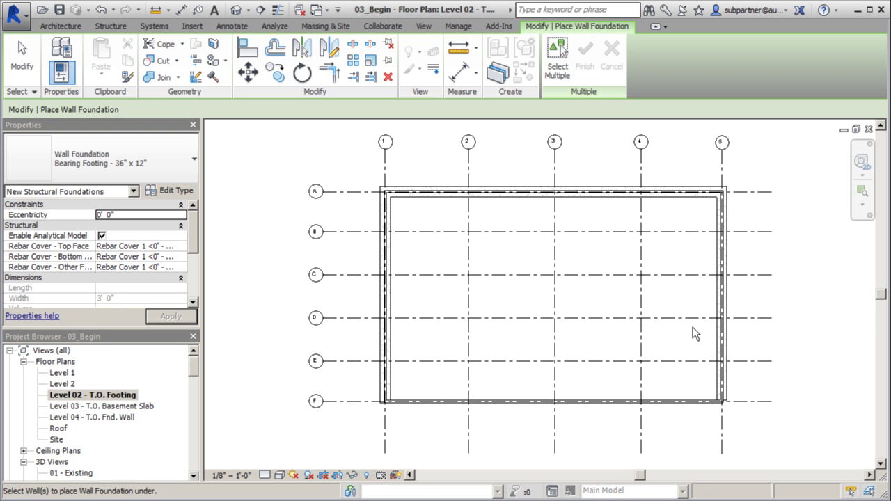
left_click(686, 399)
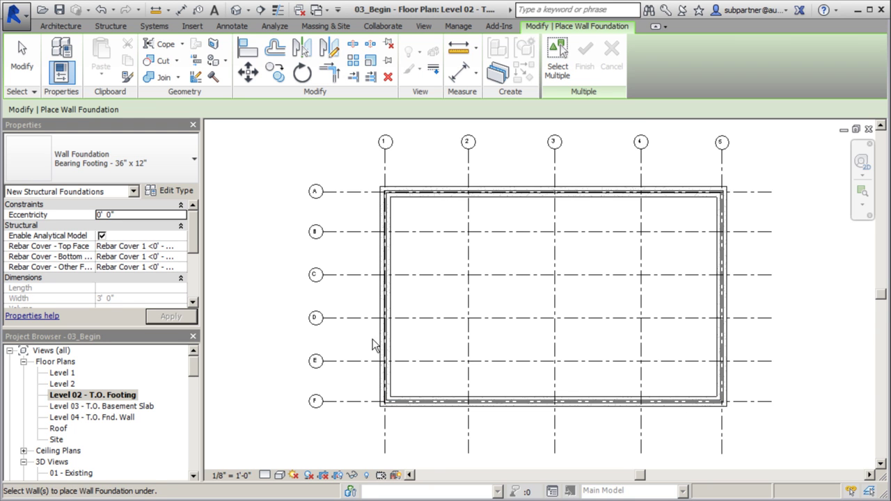
left_click(21, 59)
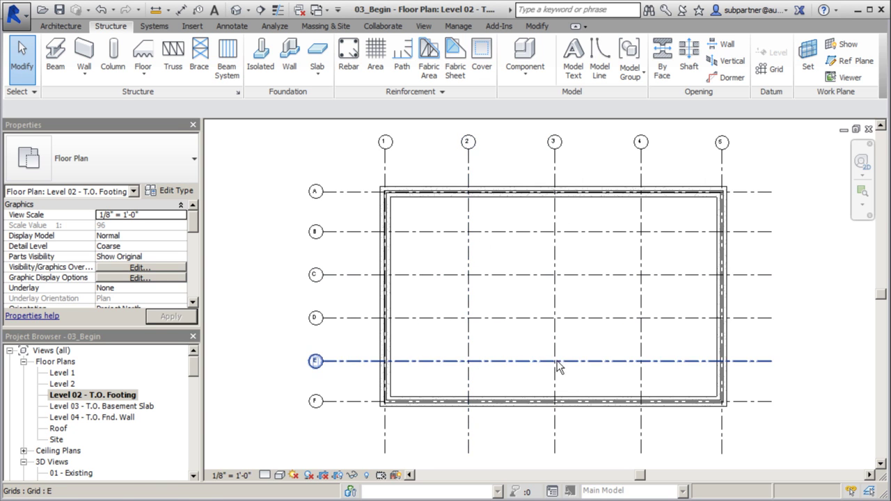
- Place twelve Footing-Rectangular 4' x 4' x 1'6" isolated footings at grids B–E along grids 2, 3 and 4
left_click(268, 70)
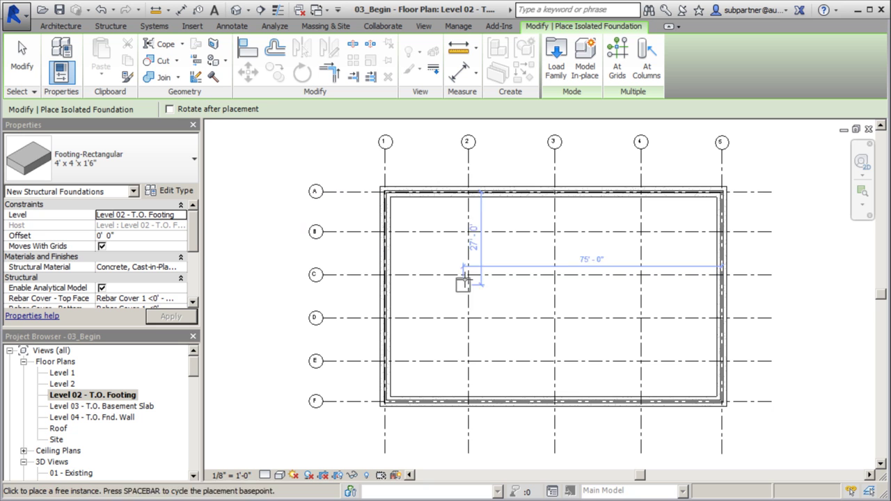
left_click(468, 232)
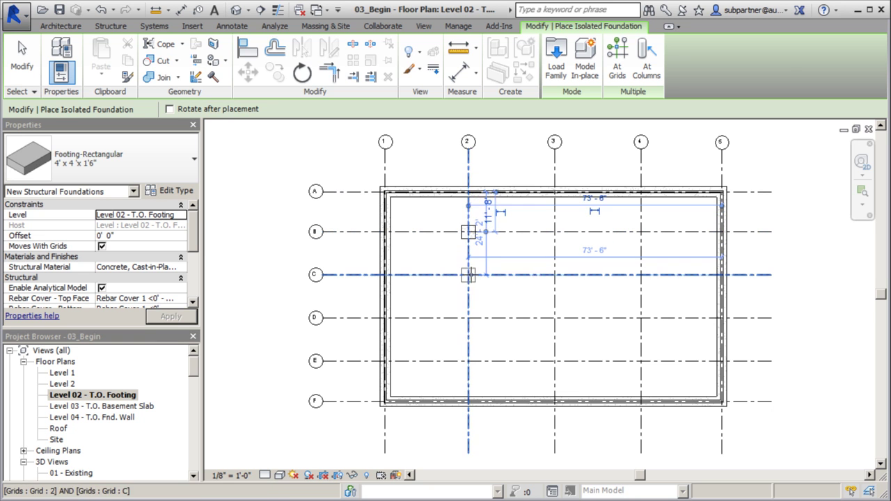
left_click(469, 275)
left_click(469, 318)
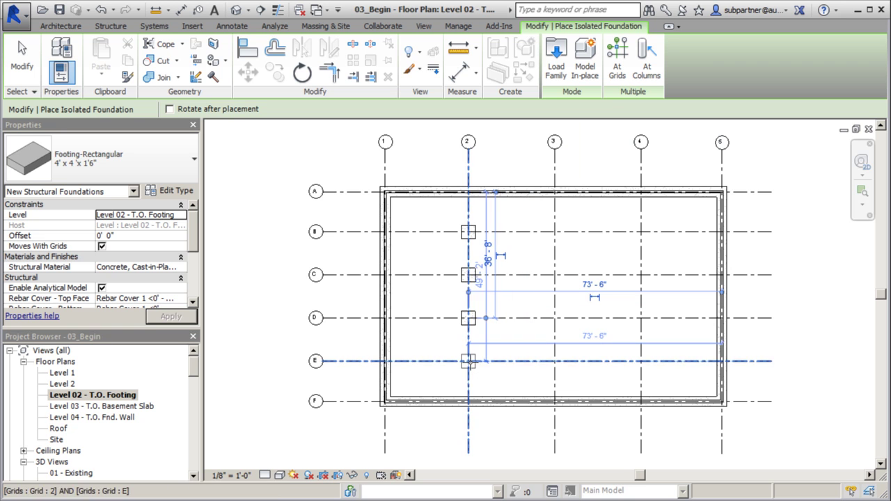
left_click(468, 361)
left_click(554, 360)
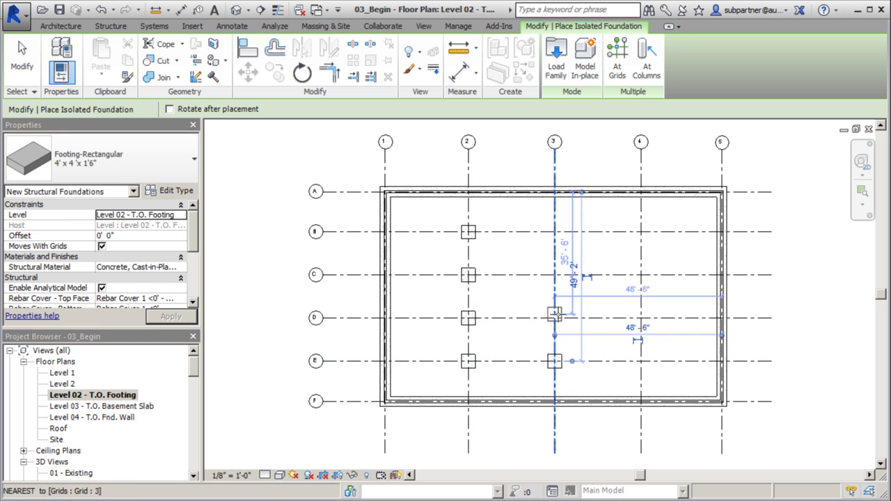
left_click(554, 317)
left_click(555, 275)
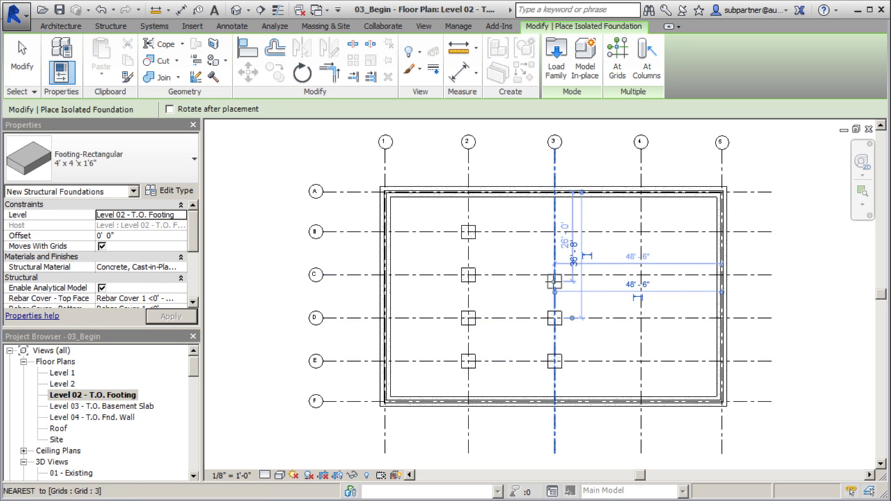
left_click(554, 232)
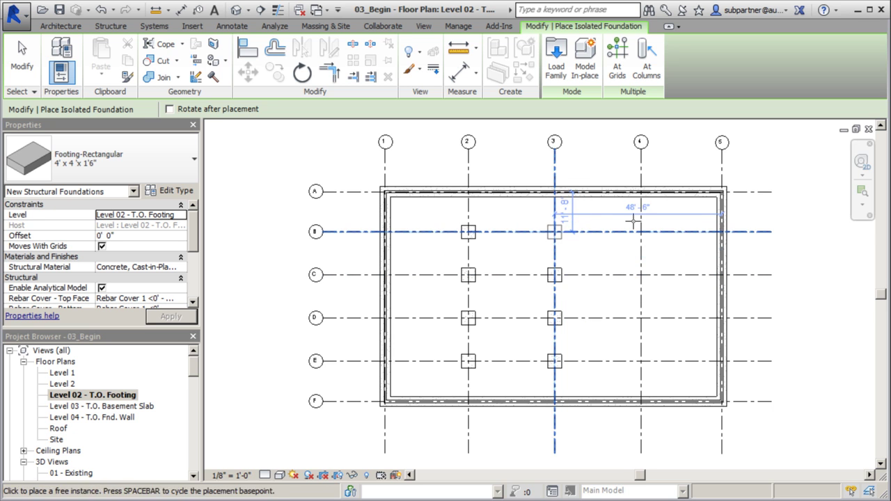
left_click(641, 231)
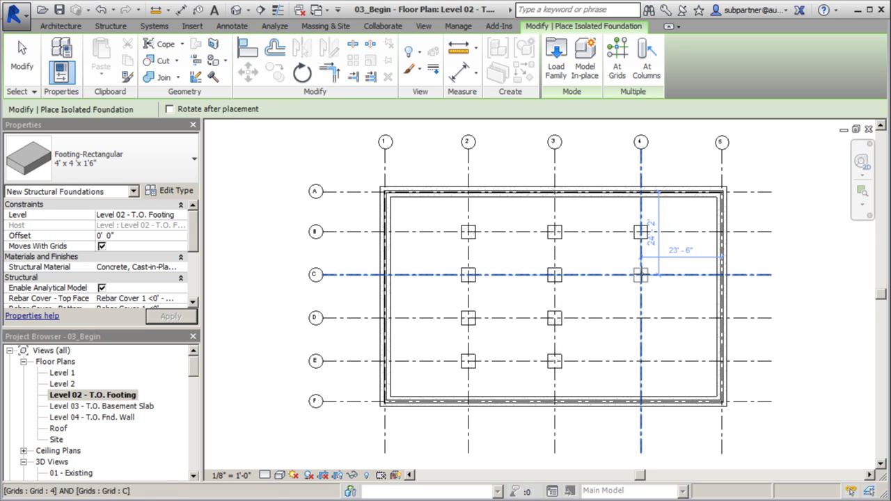
left_click(640, 274)
left_click(641, 317)
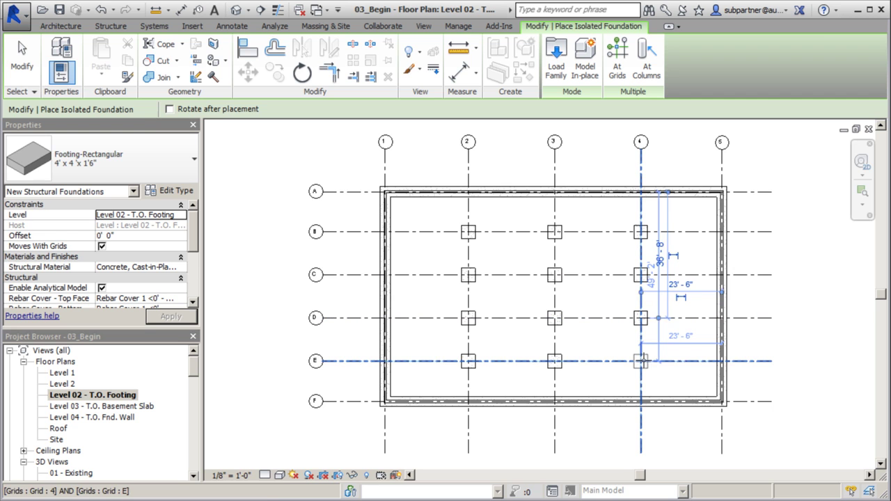
left_click(640, 361)
key("Escape")
key("Escape")
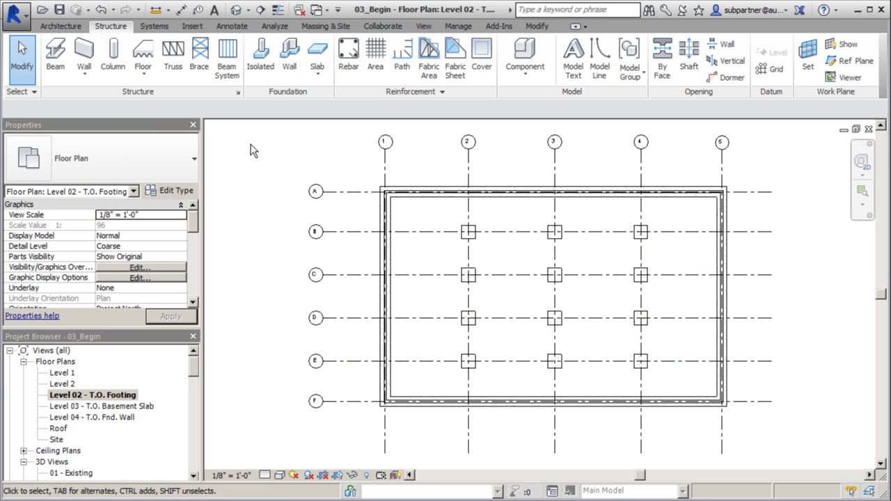
- Open the South elevation and set its visual style to Consistent Colors
left_click_drag(190, 373, 206, 404)
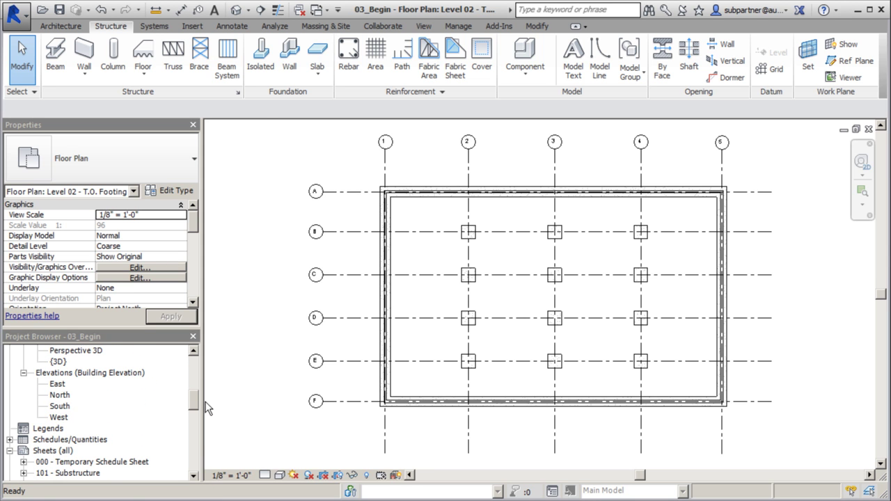
double_click(61, 407)
scroll(770, 342, "down", 3)
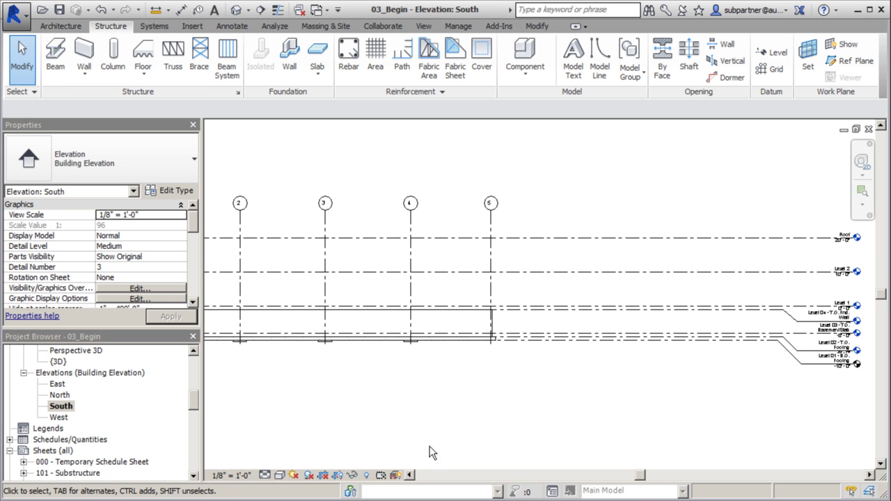
left_click(280, 475)
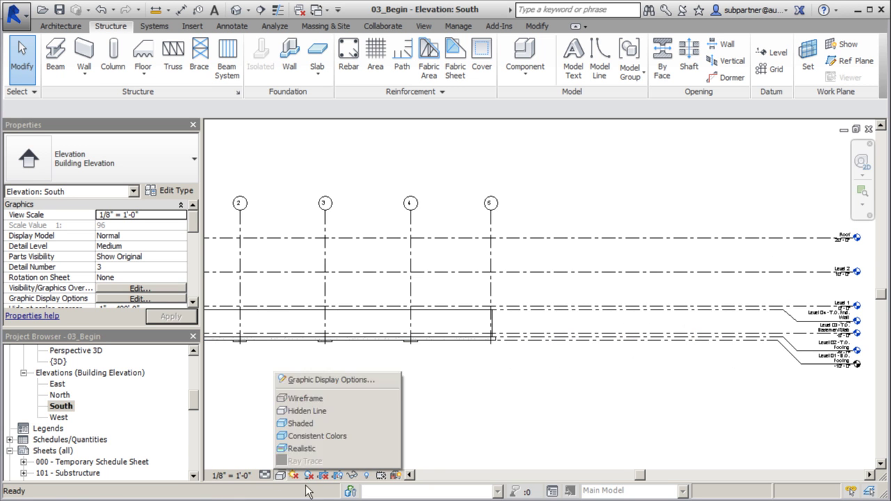
left_click(309, 438)
- Zoom in to compare the T.O. Footing and T.O. Fnd. Wall levels against the footings
scroll(418, 318, "up", 3)
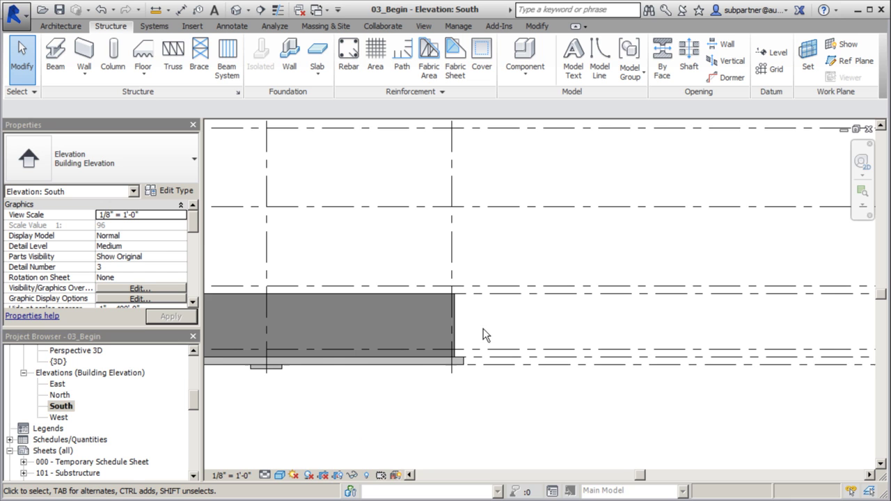
scroll(329, 327, "down", 2)
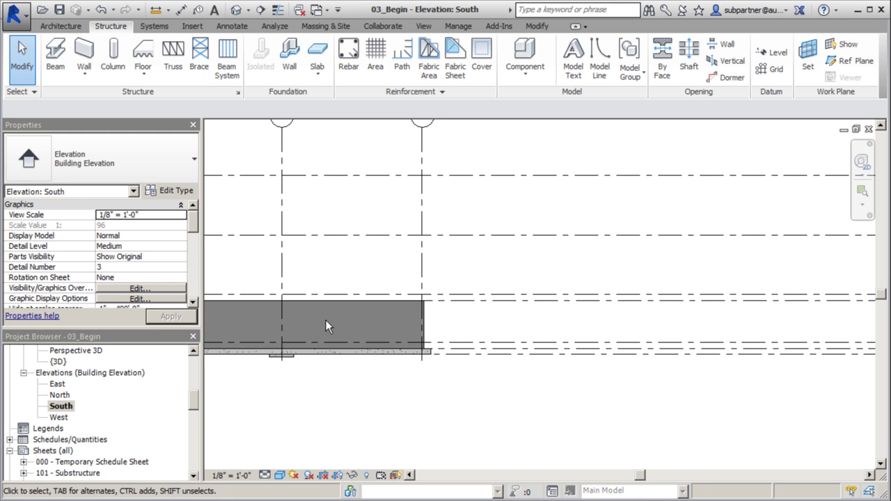
scroll(430, 311, "up", 3)
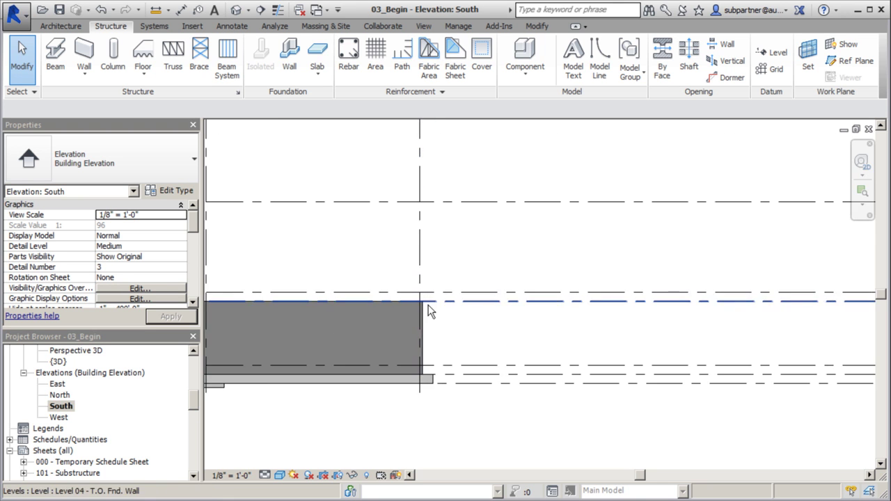
scroll(342, 319, "down", 4)
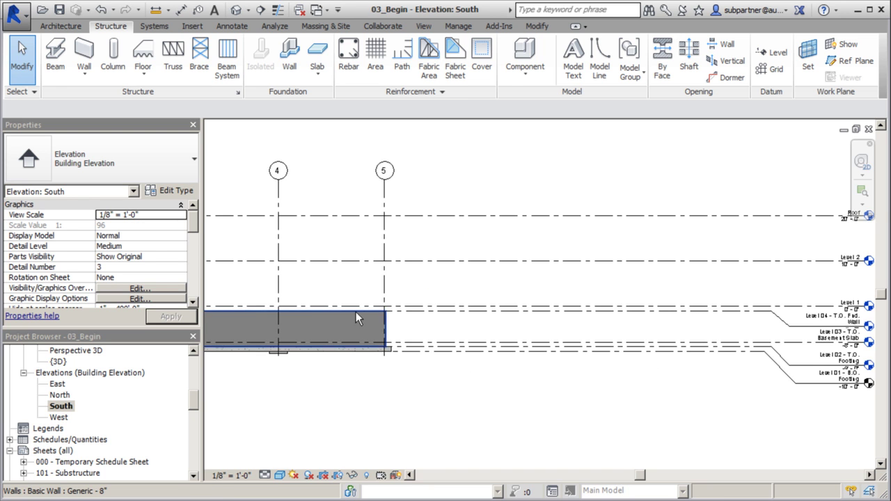
scroll(355, 314, "up", 2)
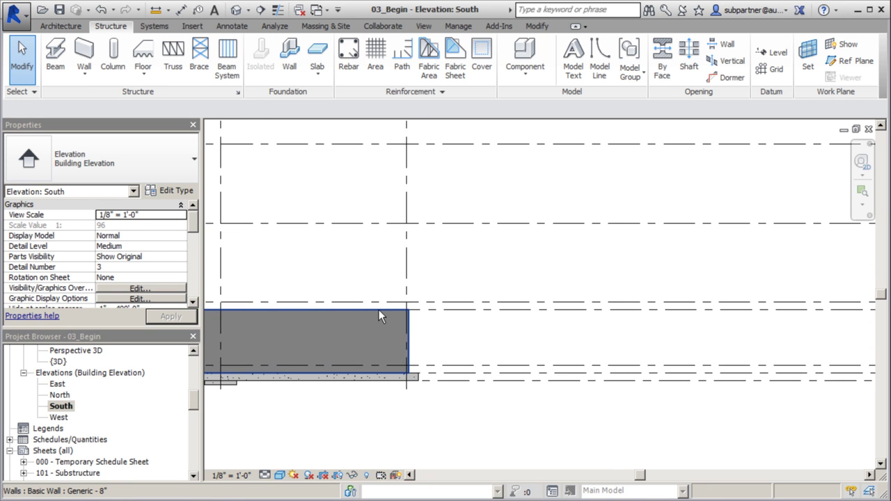
scroll(396, 373, "up", 2)
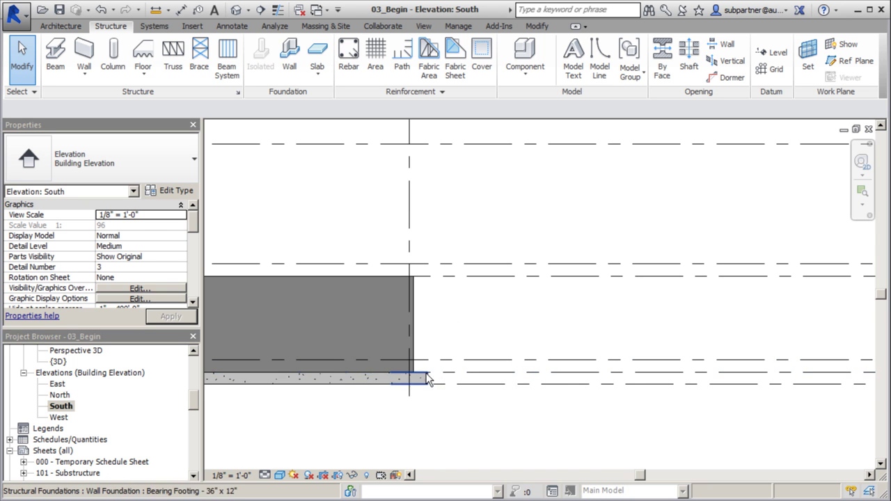
scroll(426, 377, "down", 3)
scroll(400, 370, "up", 2)
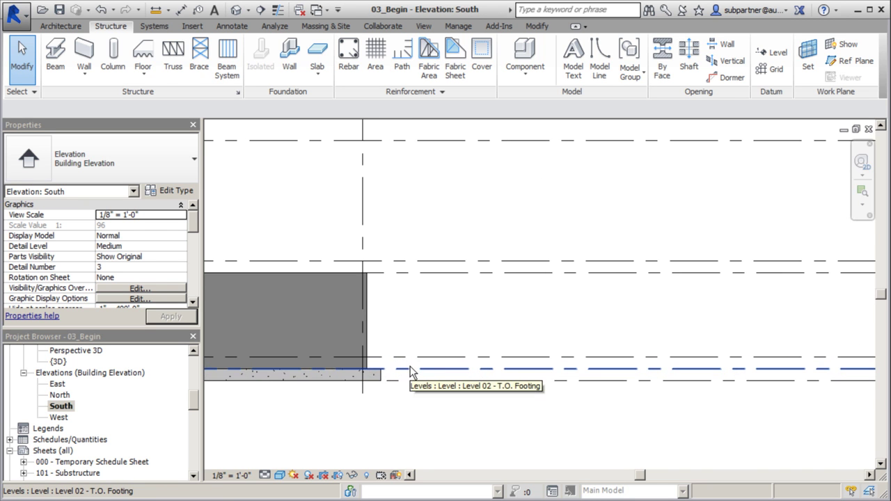
left_click(410, 372)
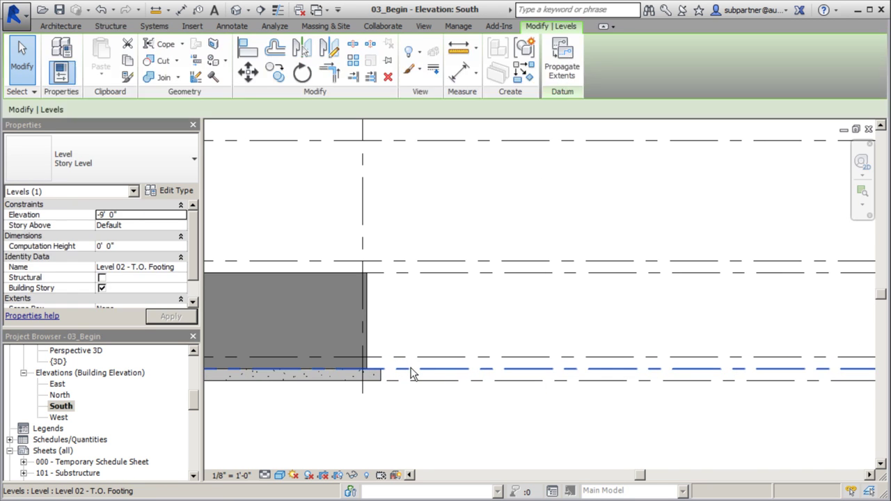
left_click(438, 272, "ctrl")
scroll(304, 341, "down", 3)
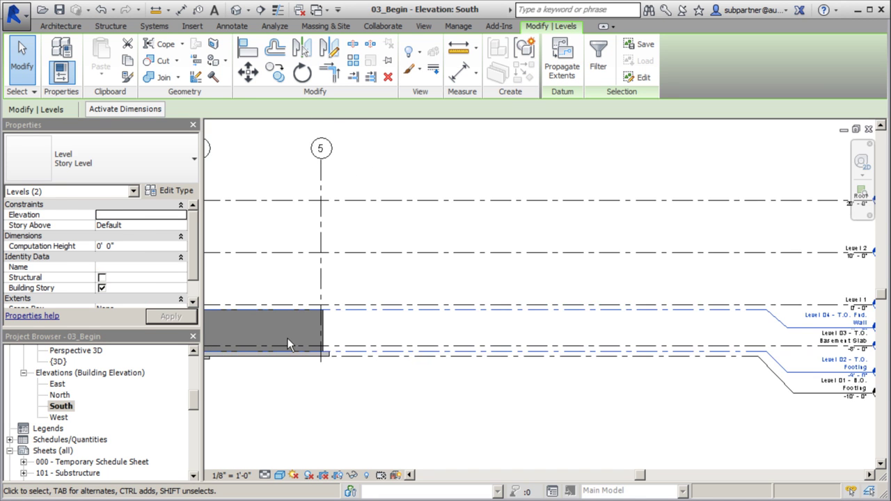
scroll(289, 338, "down", 1)
scroll(766, 364, "up", 3)
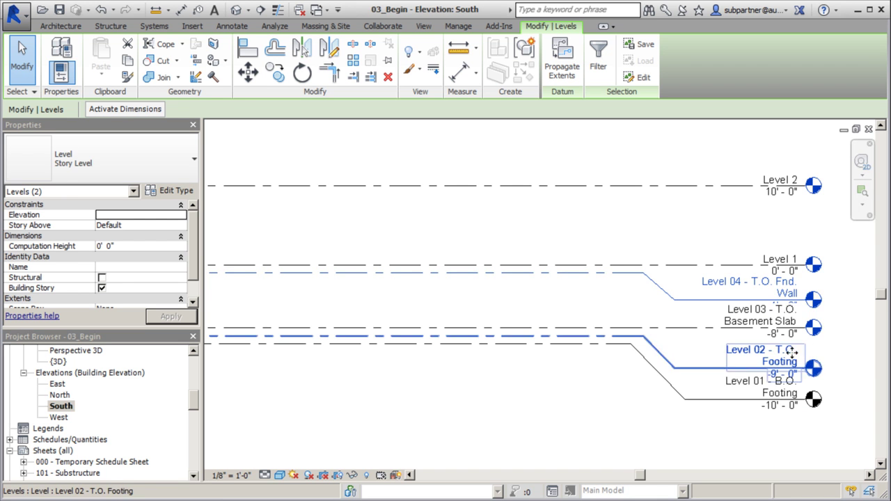
scroll(787, 290, "down", 1)
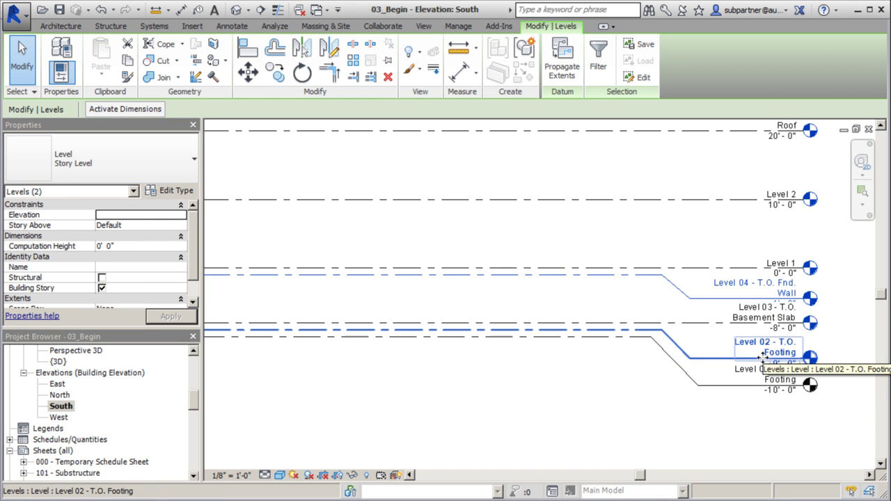
key("Escape")
scroll(769, 309, "down", 3)
scroll(765, 340, "down", 1)
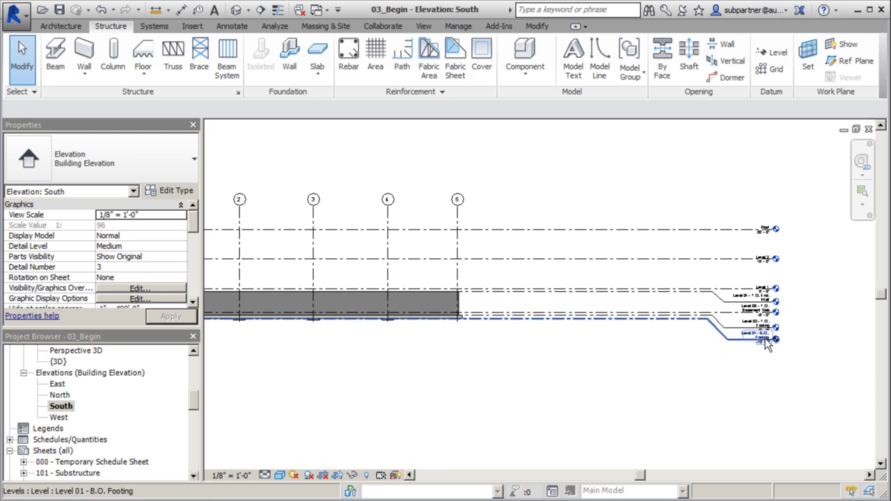
scroll(718, 325, "down", 2)
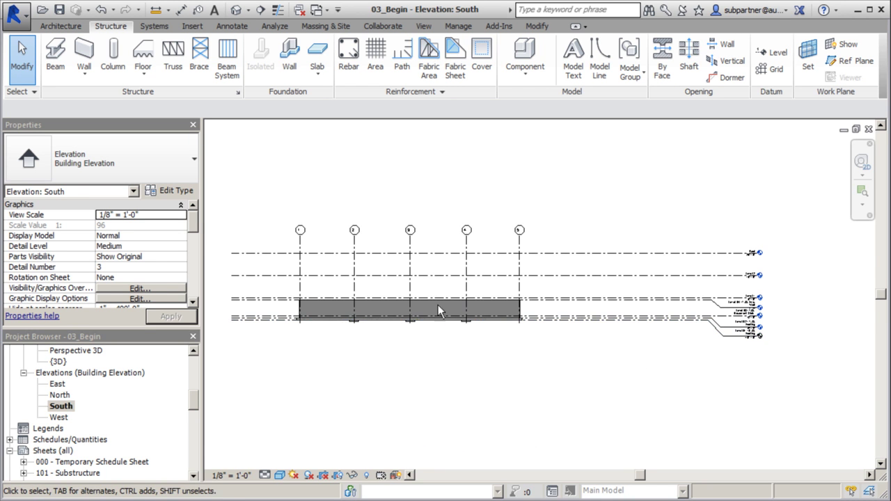
scroll(453, 318, "up", 3)
scroll(495, 324, "up", 1)
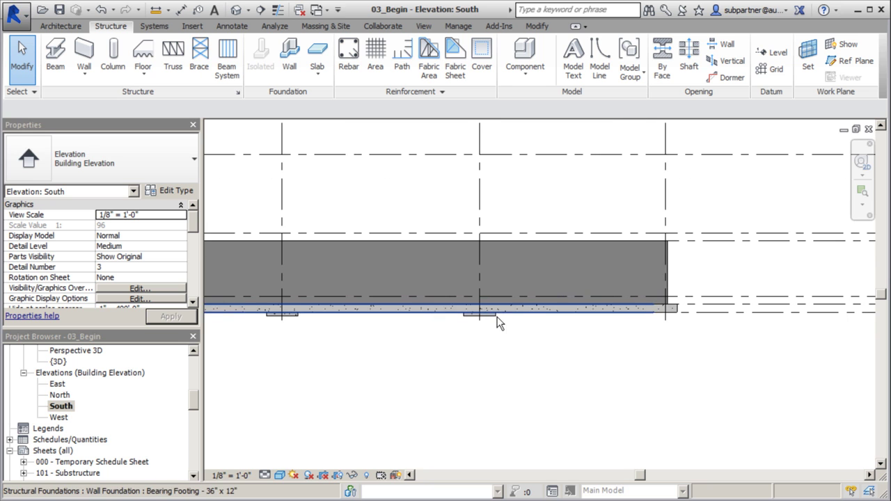
scroll(494, 319, "up", 2)
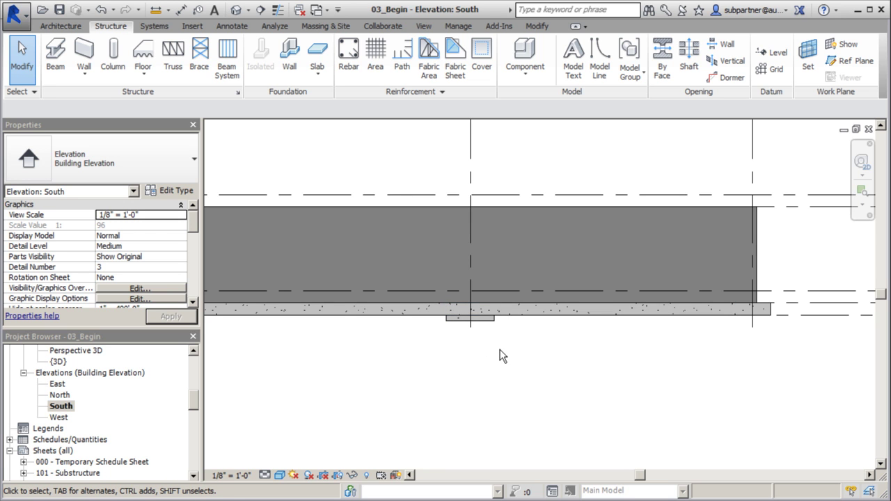
scroll(484, 341, "down", 1)
scroll(484, 341, "down", 1)
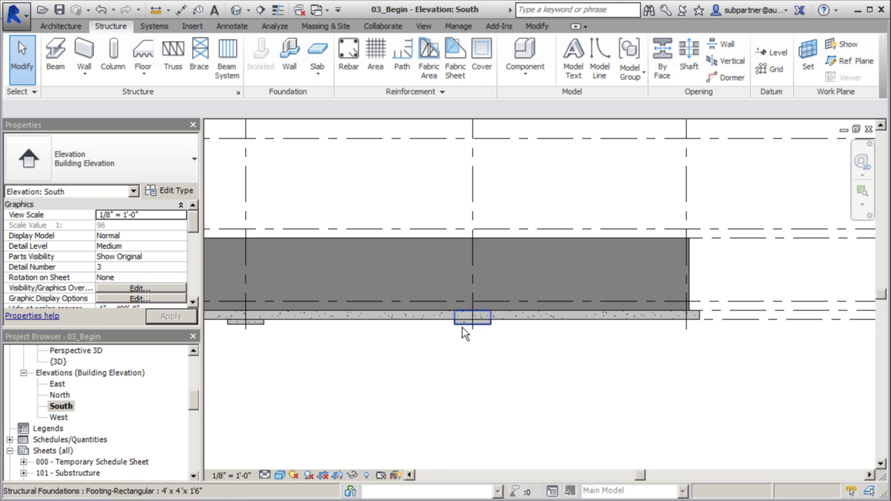
- Select every wall footing in the entire project
left_click(522, 324)
right_click(524, 318)
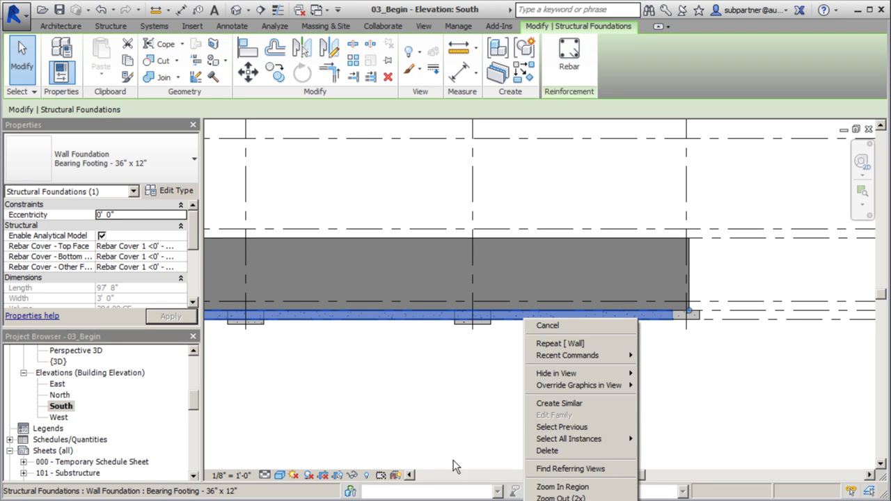
key("Escape")
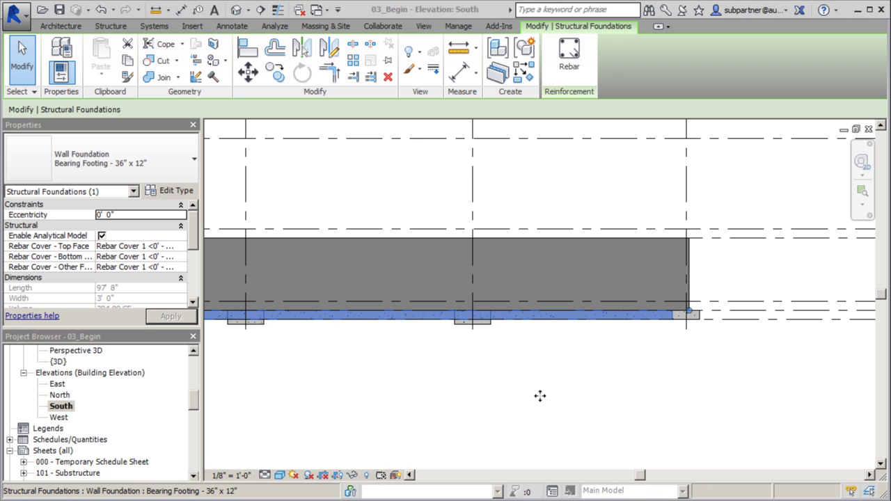
right_click(592, 319)
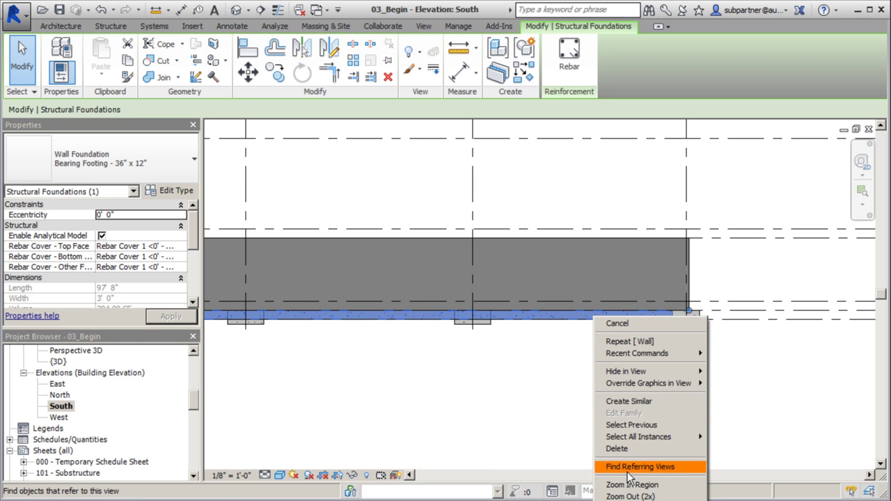
mouse_move(694, 440)
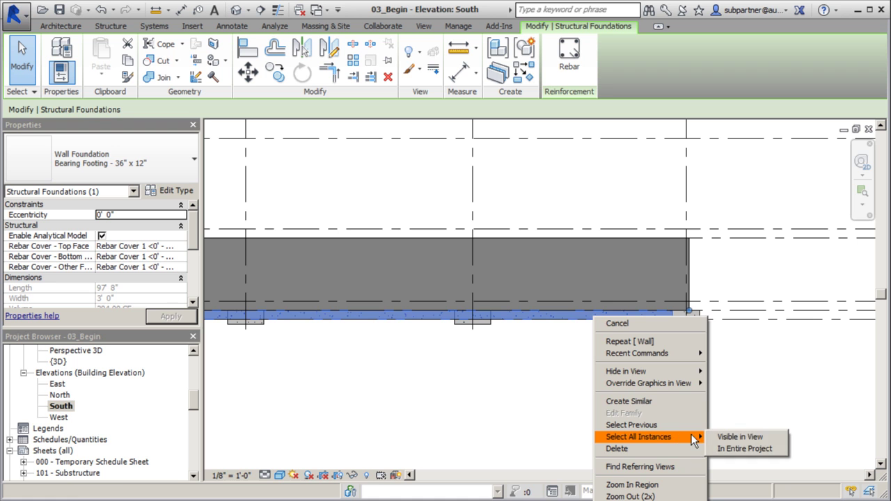
left_click(723, 448)
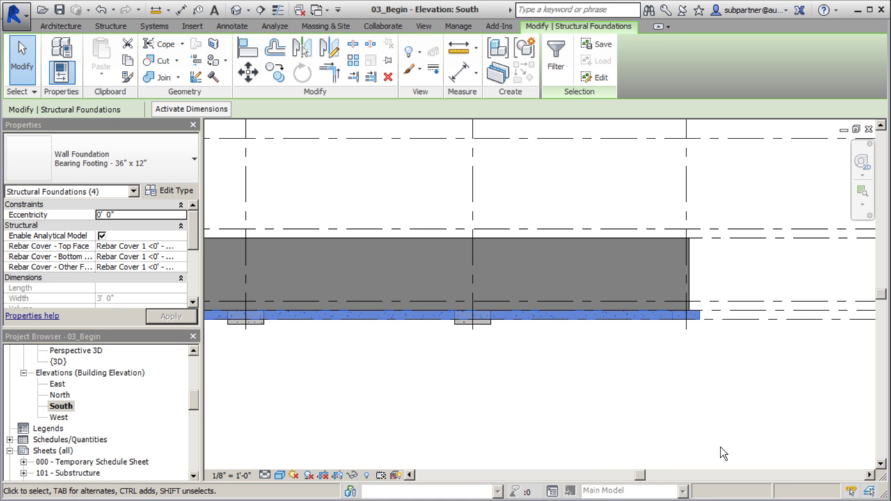
- Create a new wall footing type named Bearing Footing - 36" x 16"
left_click(178, 190)
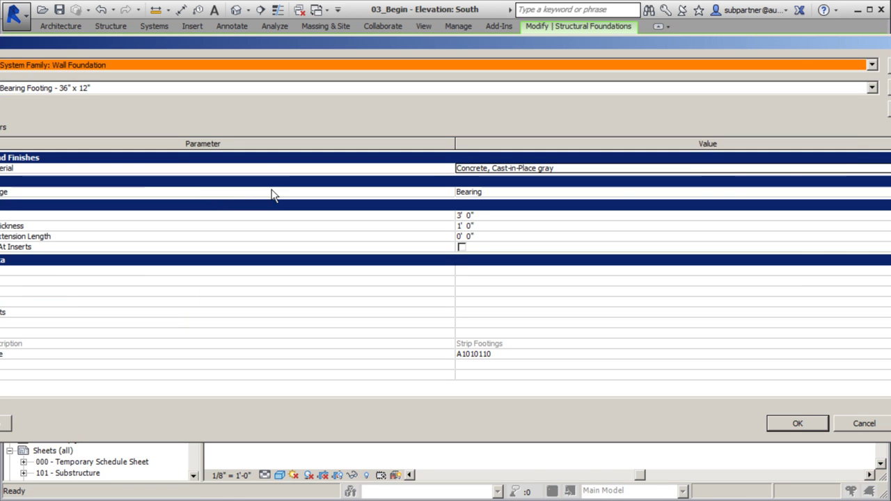
left_click(884, 88)
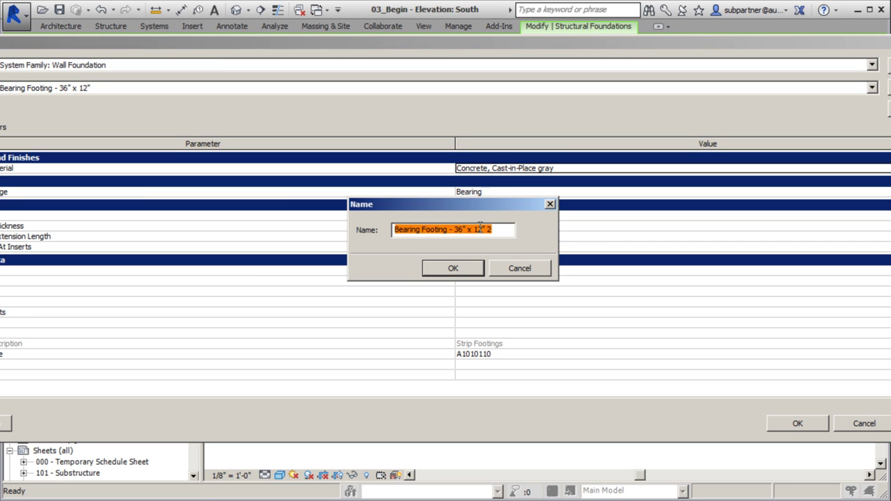
left_click_drag(480, 229, 501, 229)
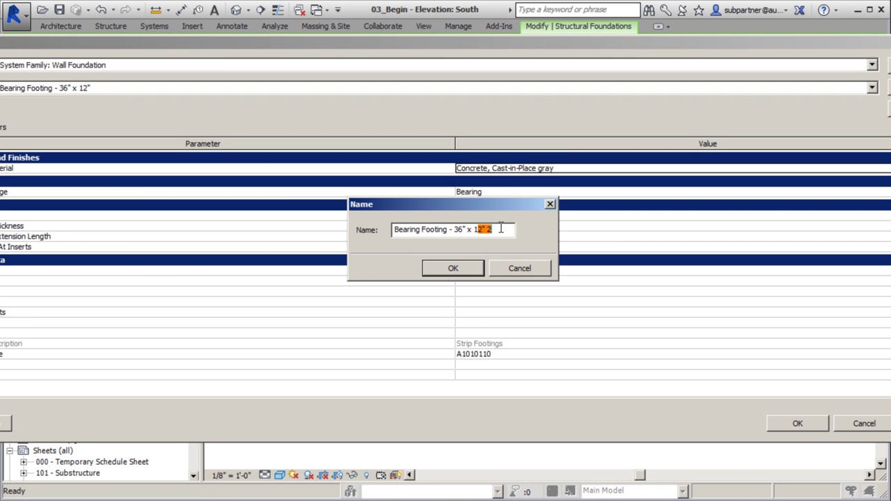
type("6")
left_click(453, 268)
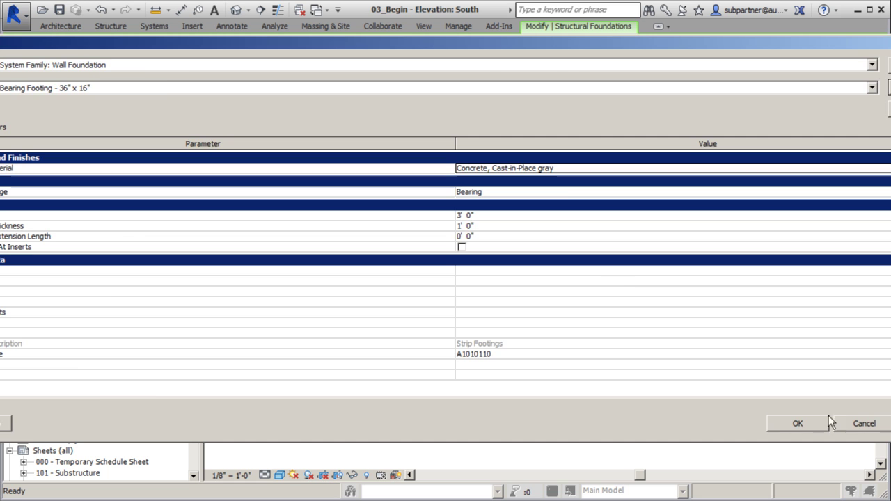
left_click(813, 424)
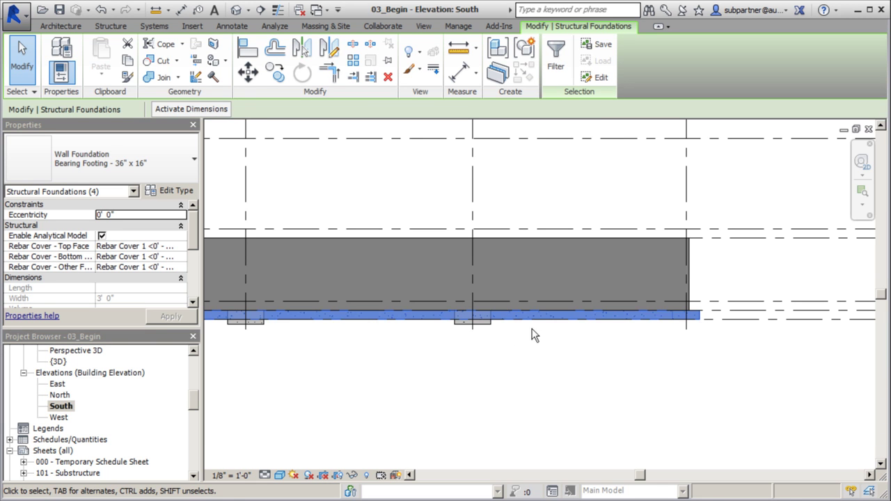
- Change the new type's Foundation Thickness to 1' 6"
left_click(170, 190)
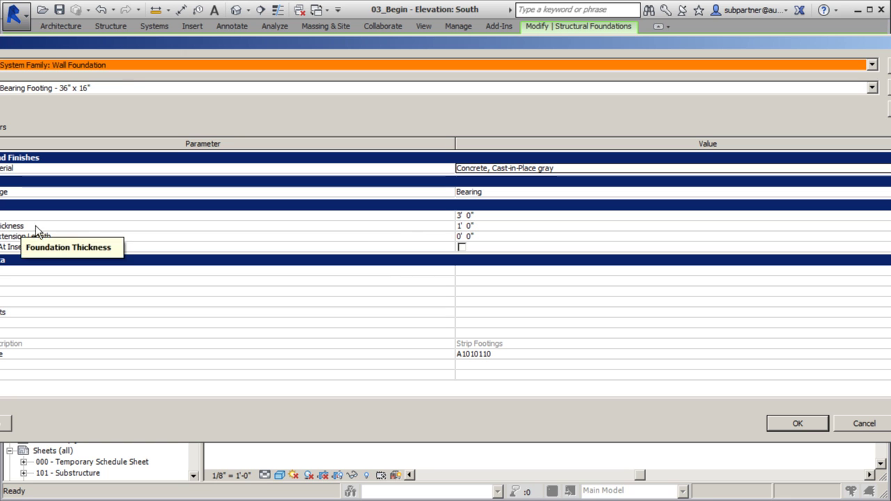
left_click(470, 227)
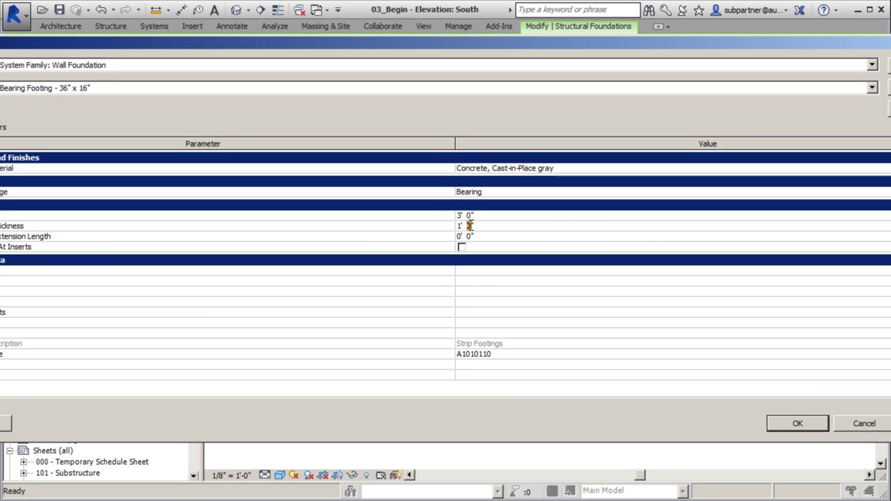
type("6")
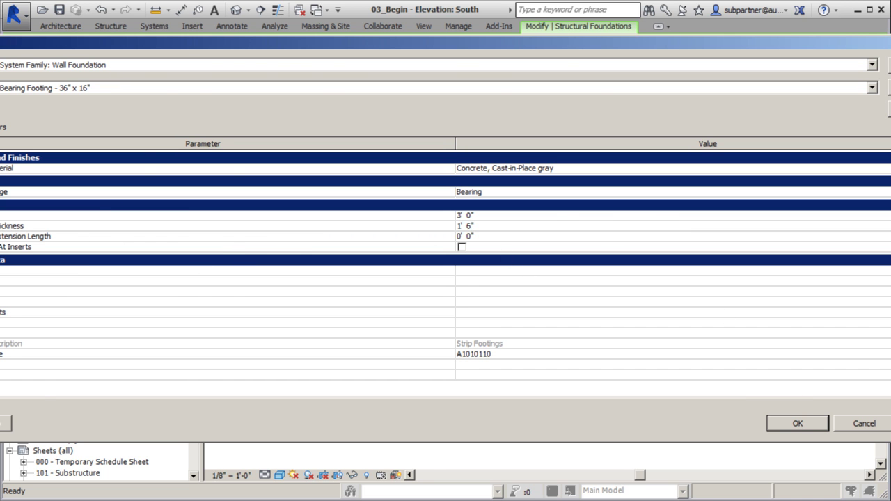
- Apply the 1' 6" foundation thickness and deselect the wall footings
left_click(796, 423)
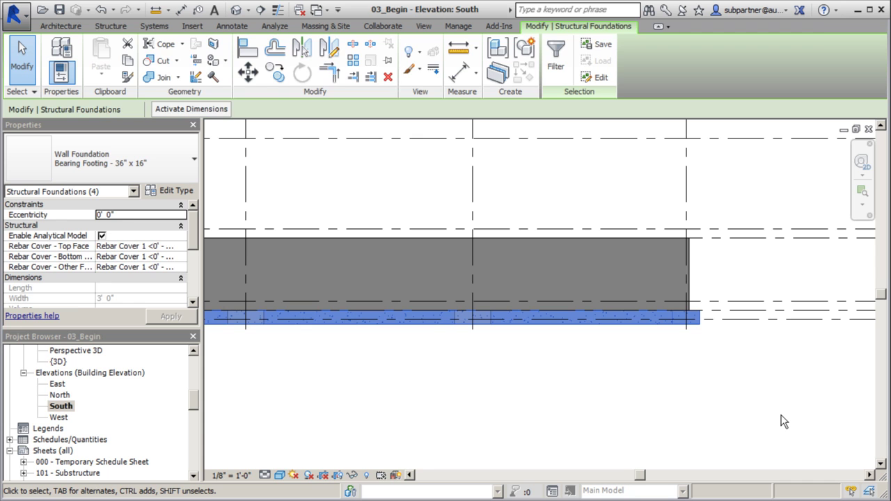
left_click(780, 422)
scroll(602, 338, "down", 1)
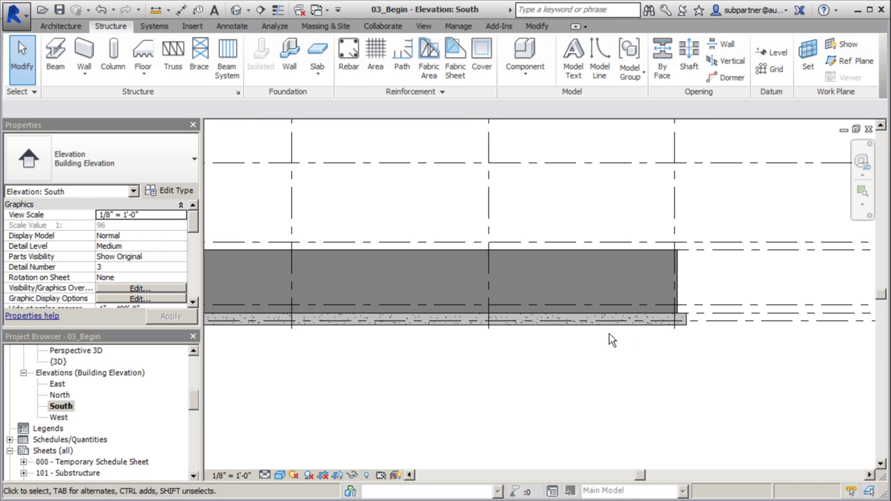
scroll(513, 323, "down", 2)
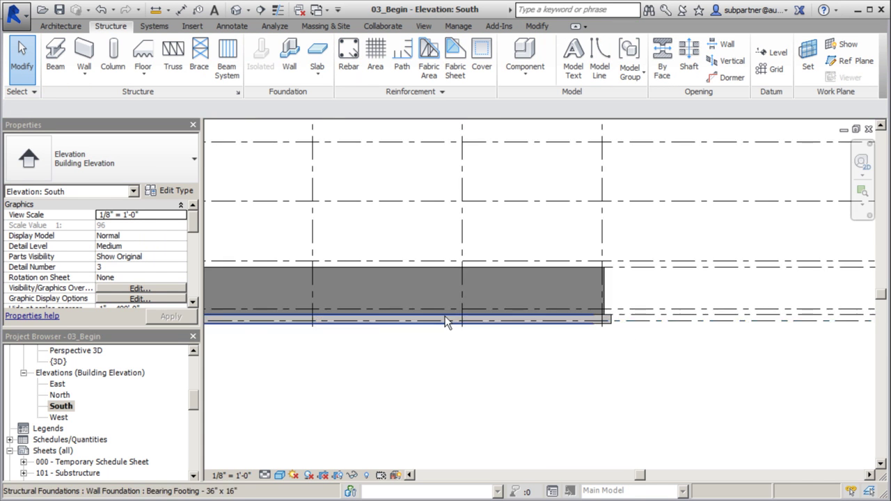
scroll(597, 327, "down", 2)
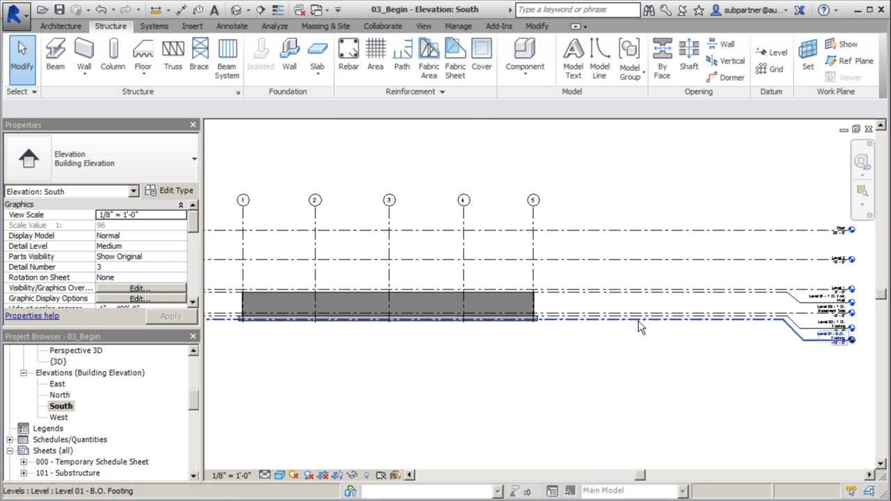
scroll(744, 325, "up", 2)
- Move Level 01 - B.O. Footing down to the wall footing's bottom edge at -10' 6"
left_click(743, 328)
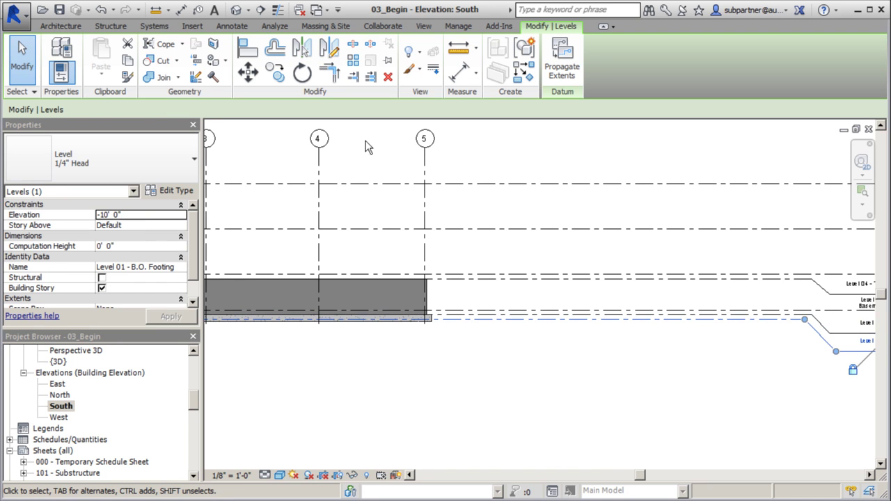
left_click(248, 71)
scroll(467, 340, "up", 4)
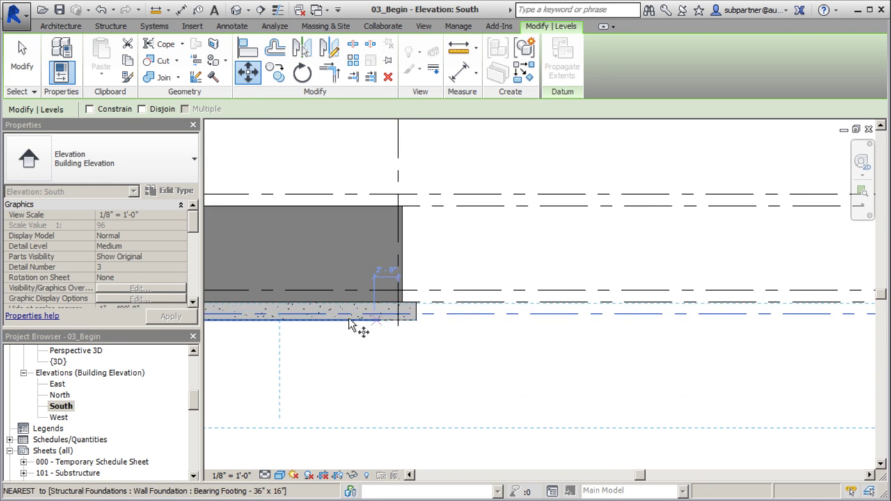
scroll(350, 325, "down", 4)
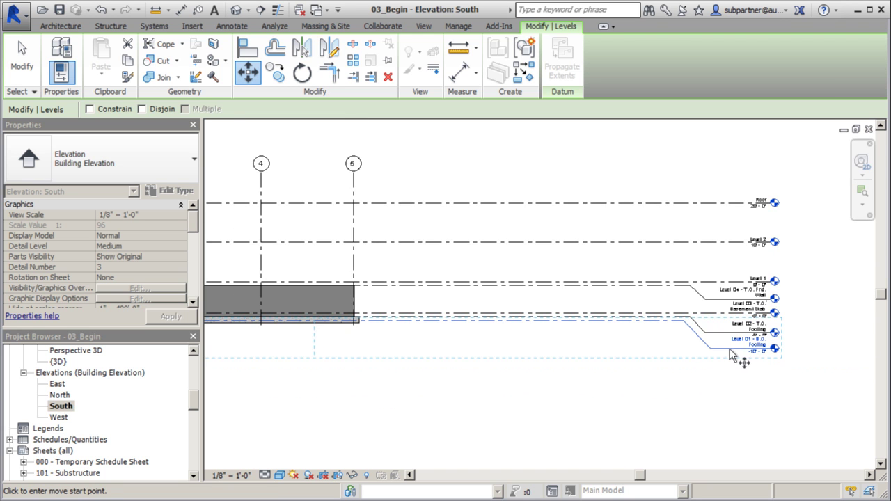
scroll(766, 355, "up", 3)
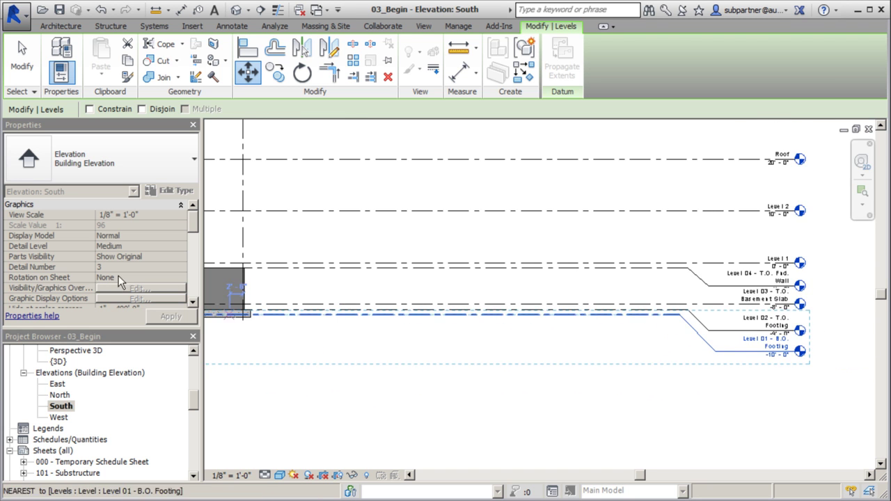
scroll(251, 319, "up", 5)
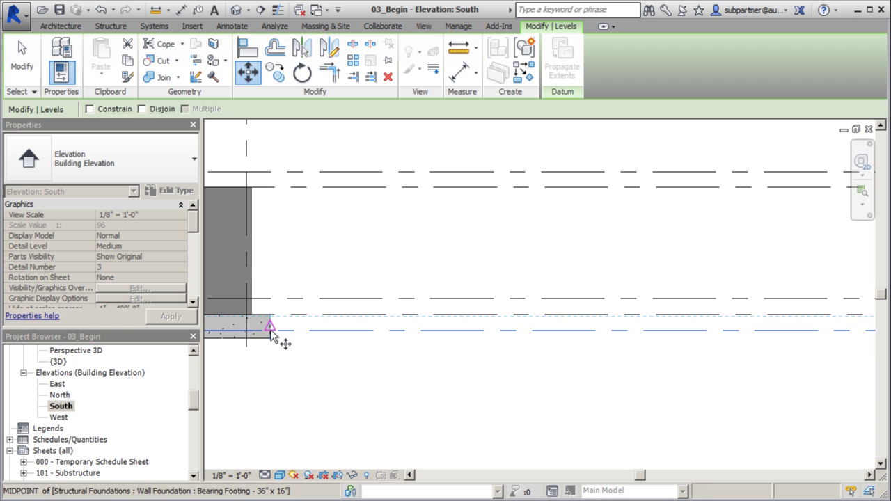
left_click(272, 336)
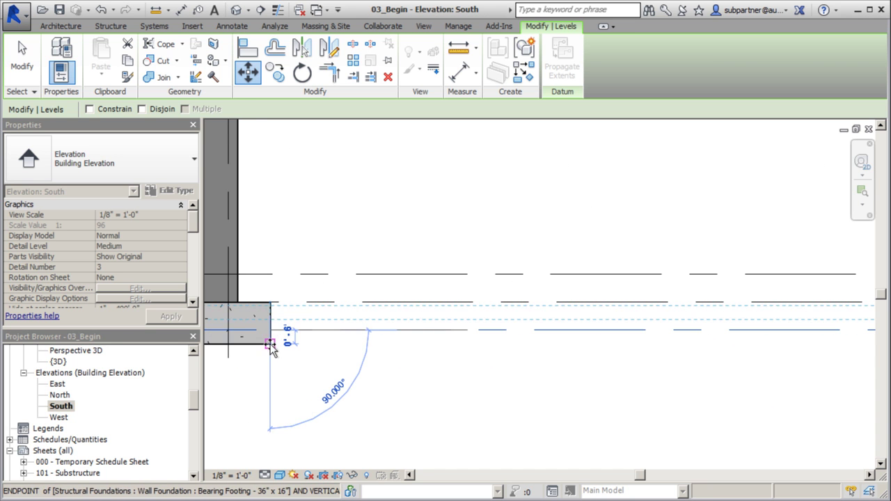
left_click(271, 343)
scroll(438, 365, "down", 5)
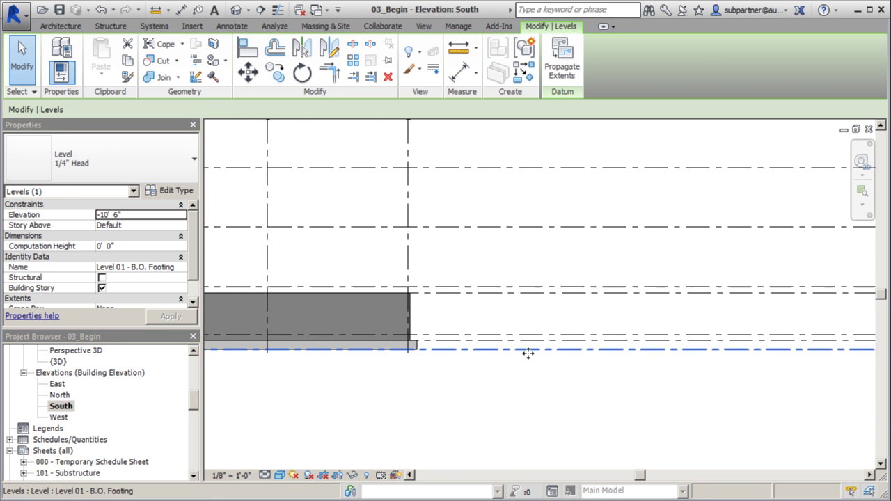
scroll(553, 354, "down", 4)
key("Escape")
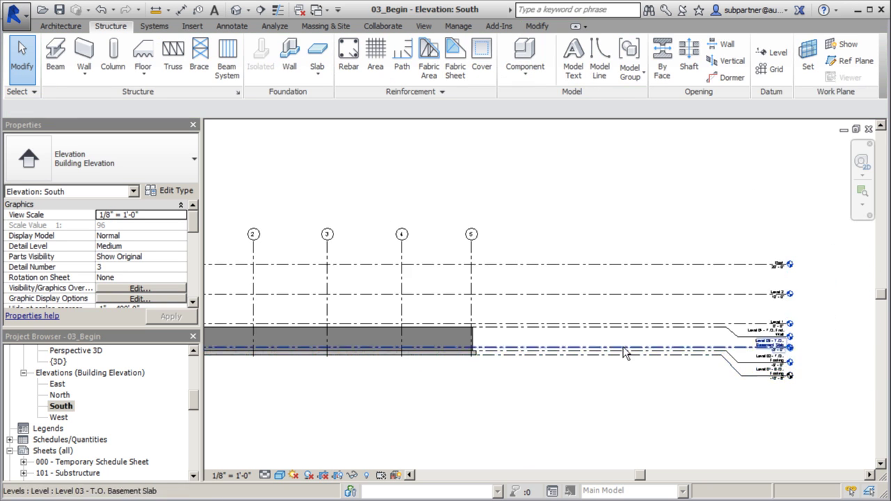
scroll(586, 360, "down", 1)
scroll(294, 359, "up", 3)
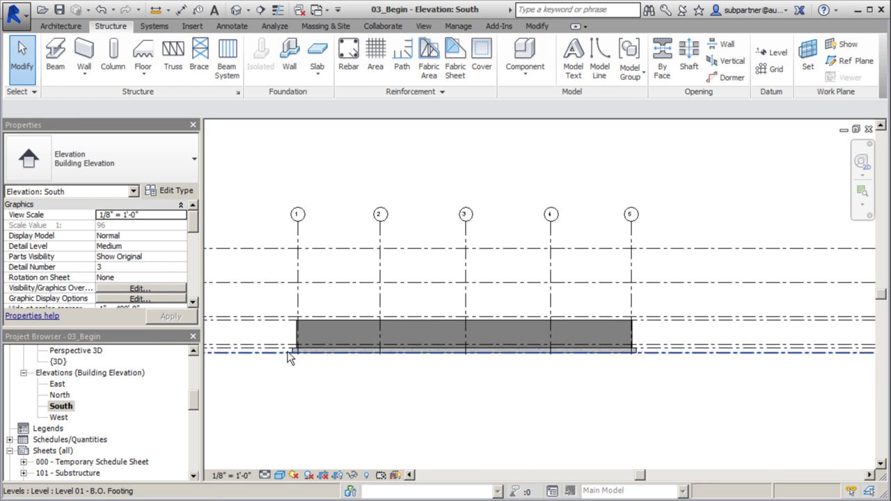
scroll(295, 356, "down", 2)
scroll(800, 368, "up", 4)
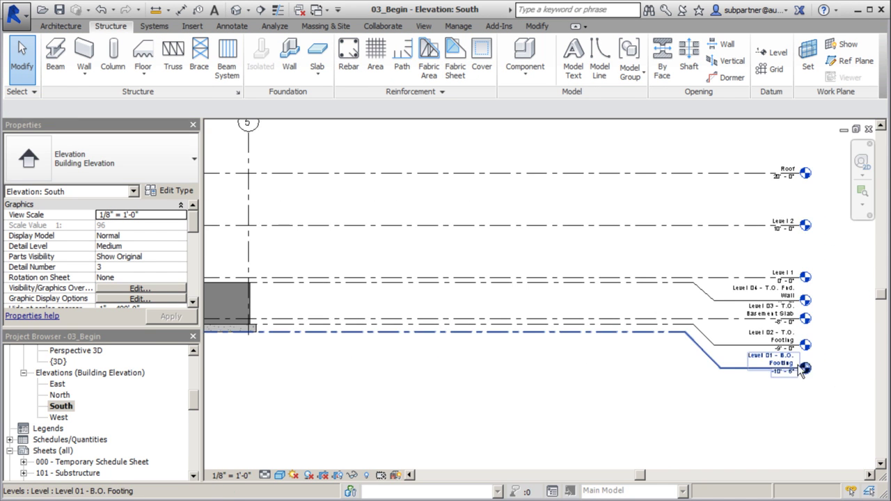
scroll(766, 369, "down", 1)
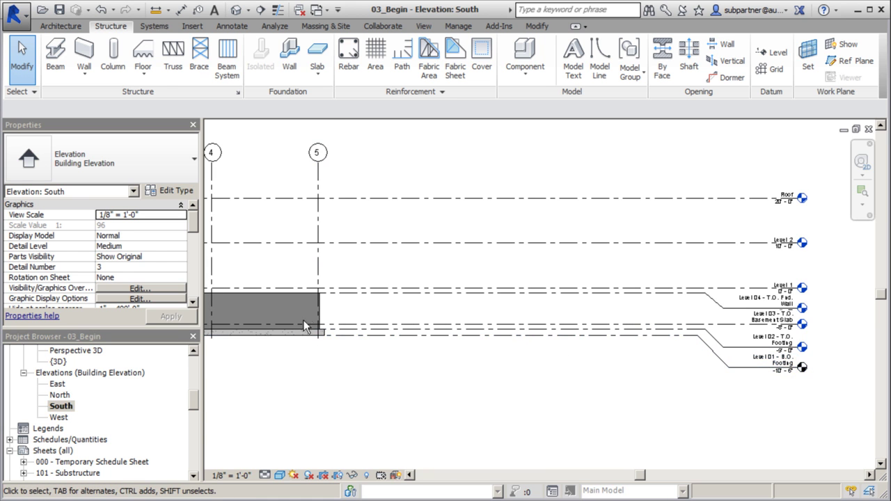
- Open the default 3D view and set its phase to A10 - Substructure
left_click(236, 9)
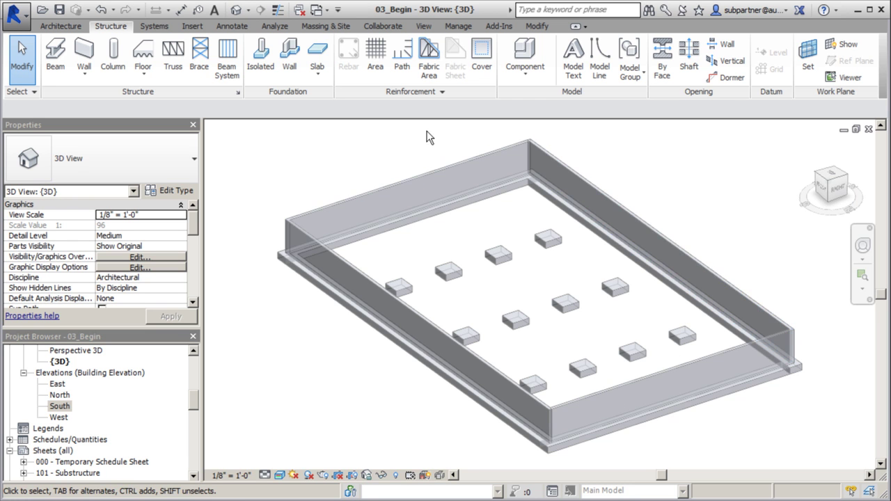
scroll(314, 233, "up", 2)
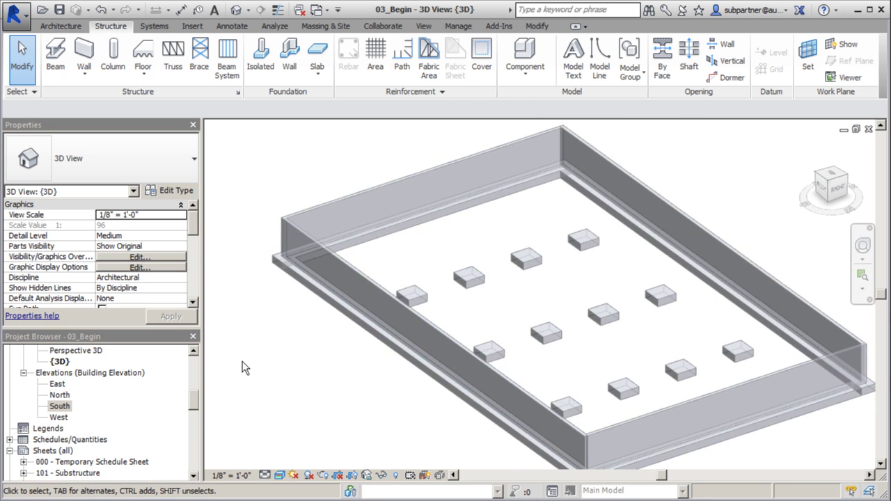
left_click_drag(193, 228, 196, 293)
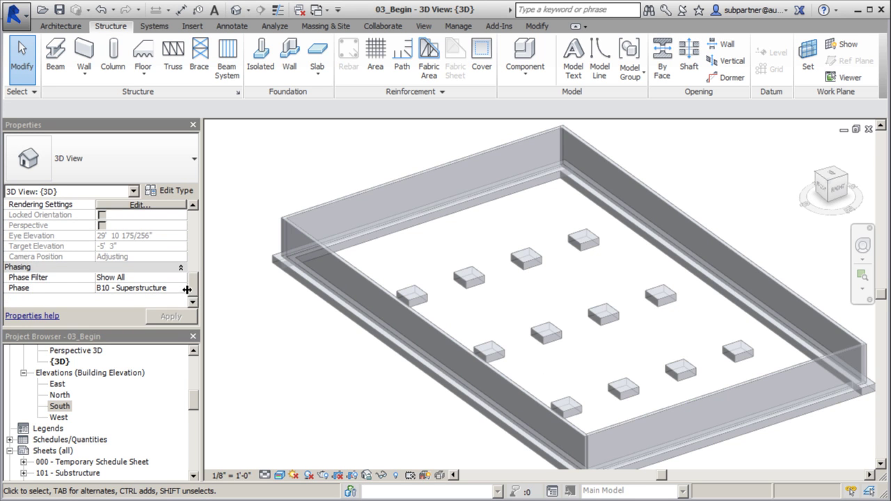
left_click(181, 287)
left_click(182, 288)
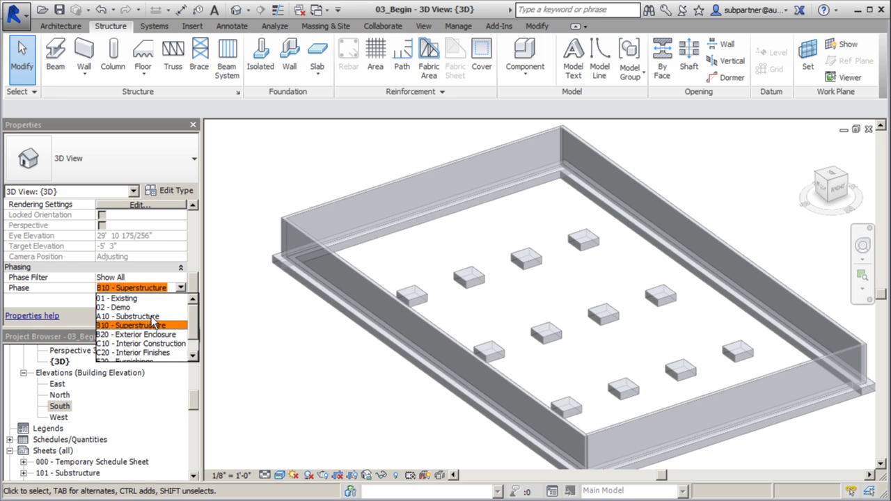
left_click(139, 316)
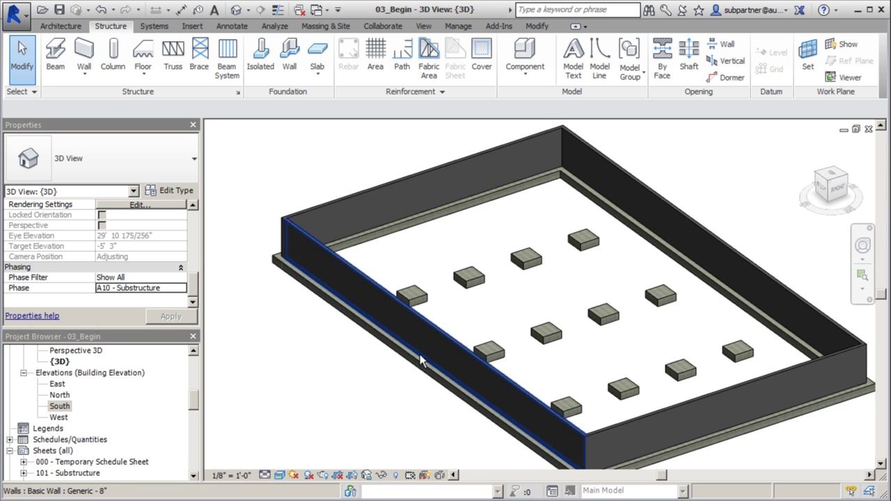
scroll(417, 326, "down", 3)
scroll(417, 326, "up", 2)
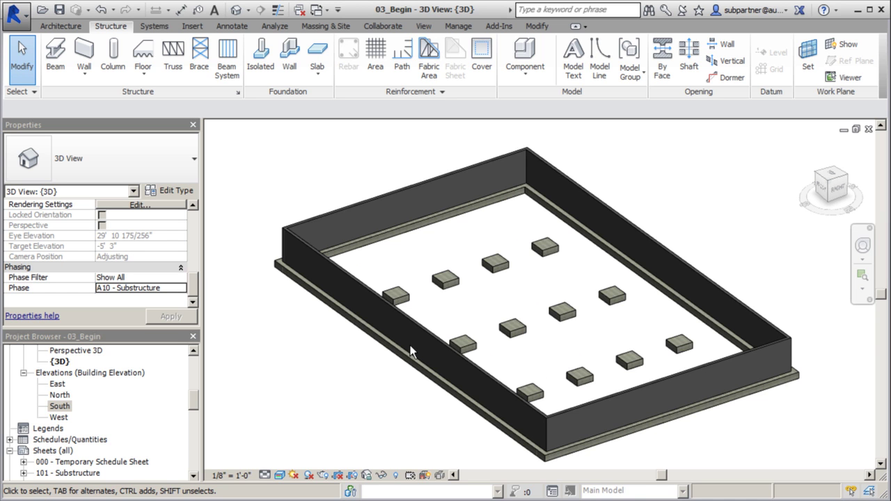
left_click(445, 279)
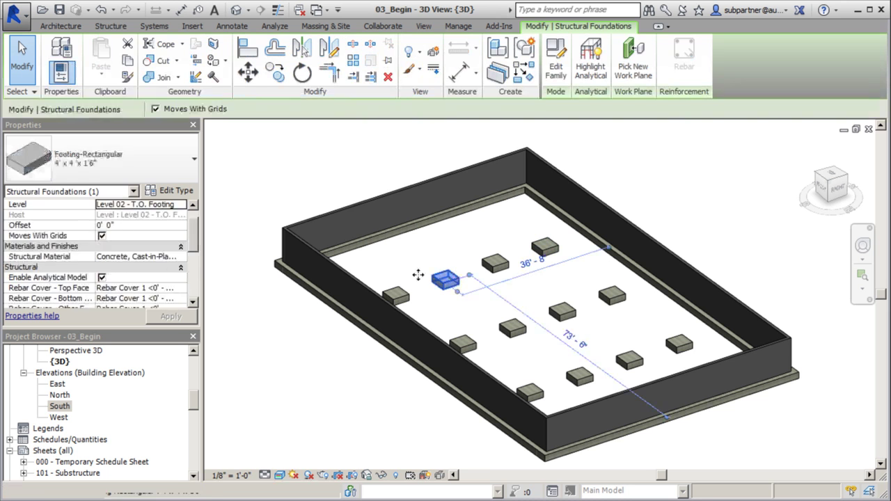
left_click_drag(195, 249, 193, 284)
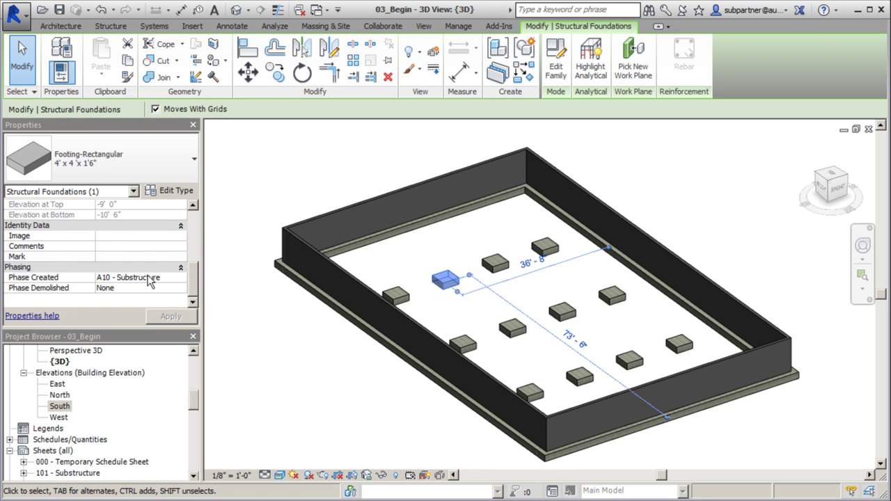
left_click(277, 327)
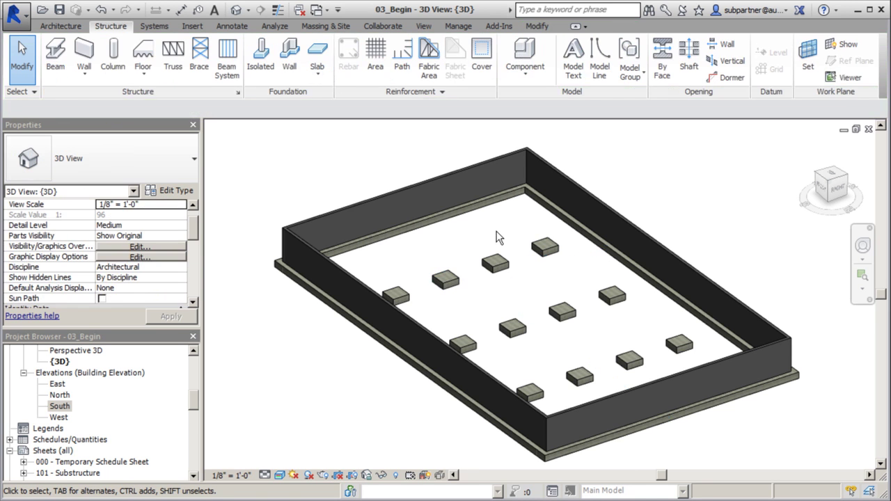